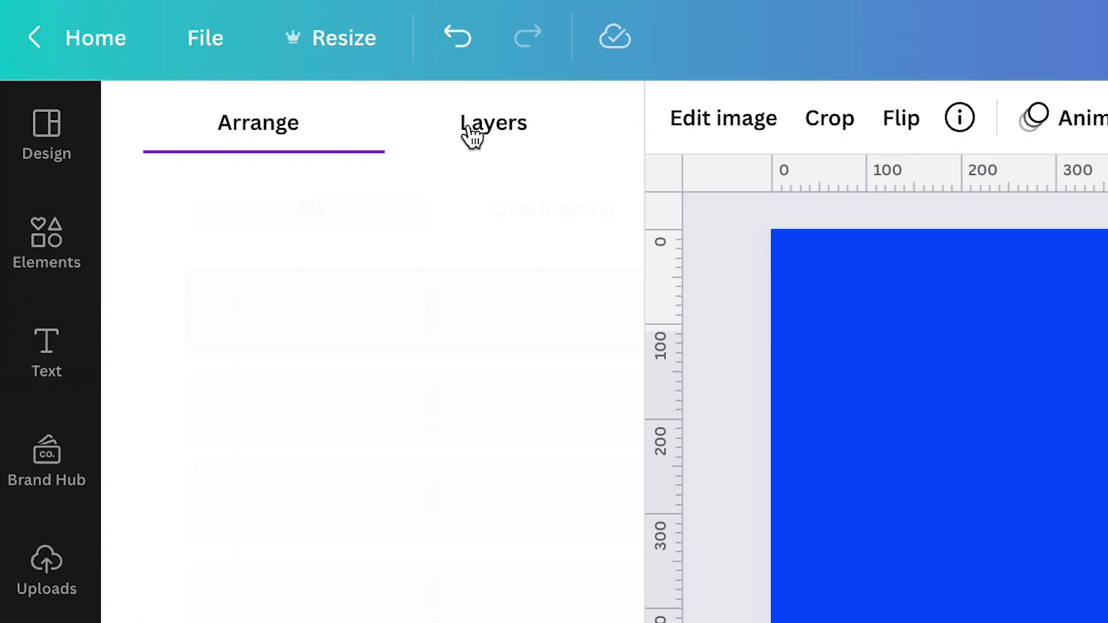
left_click(470, 134)
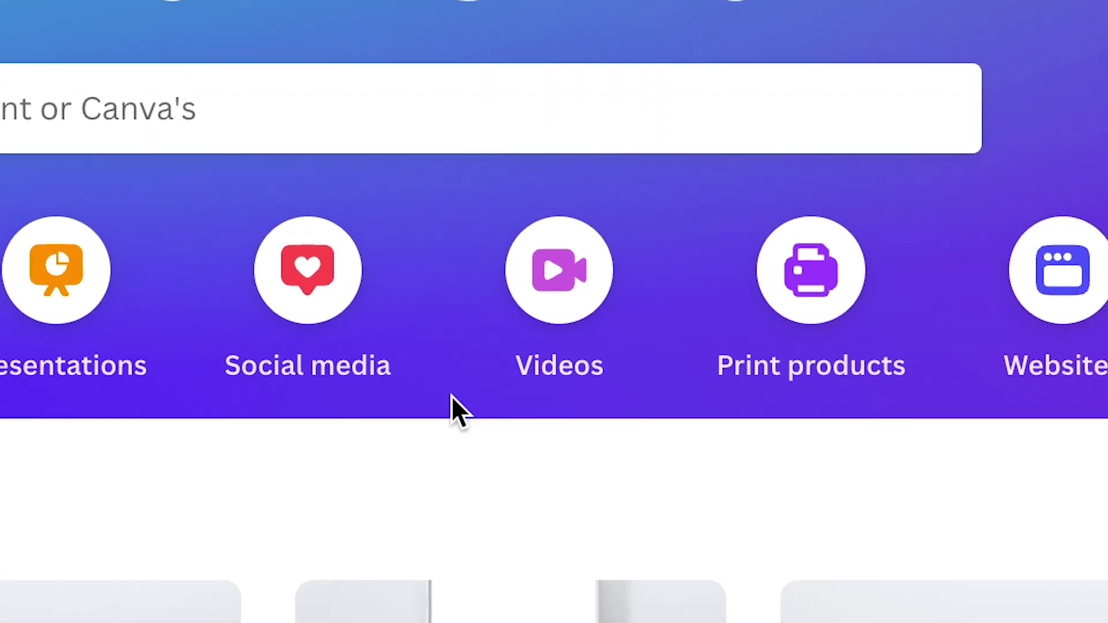
Step: Create a blank design in the standard Video format
left_click(685, 289)
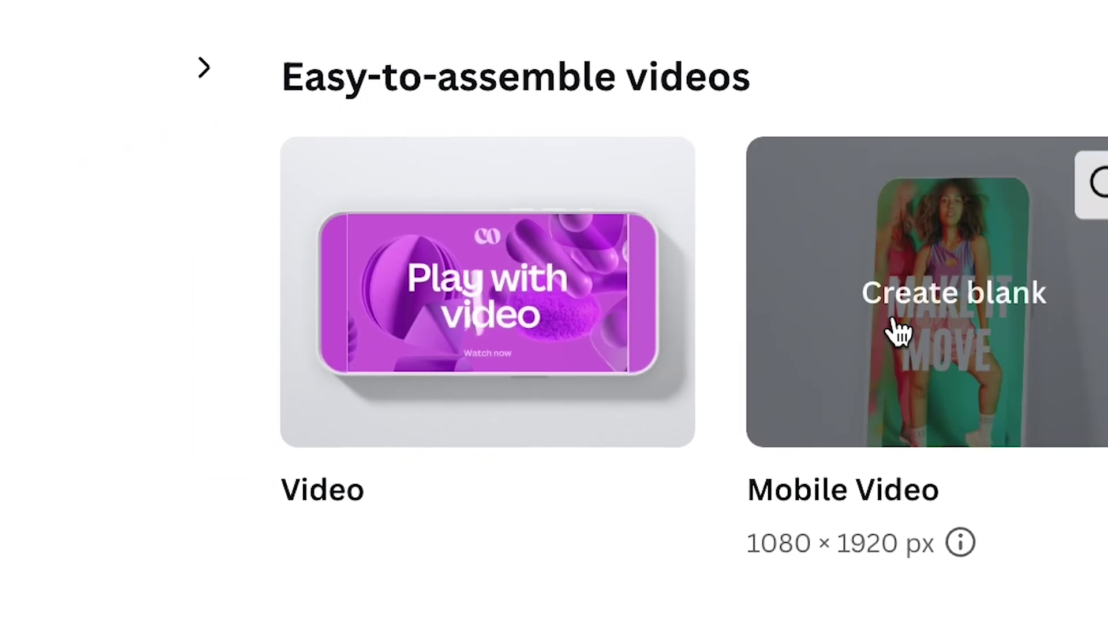
left_click(593, 422)
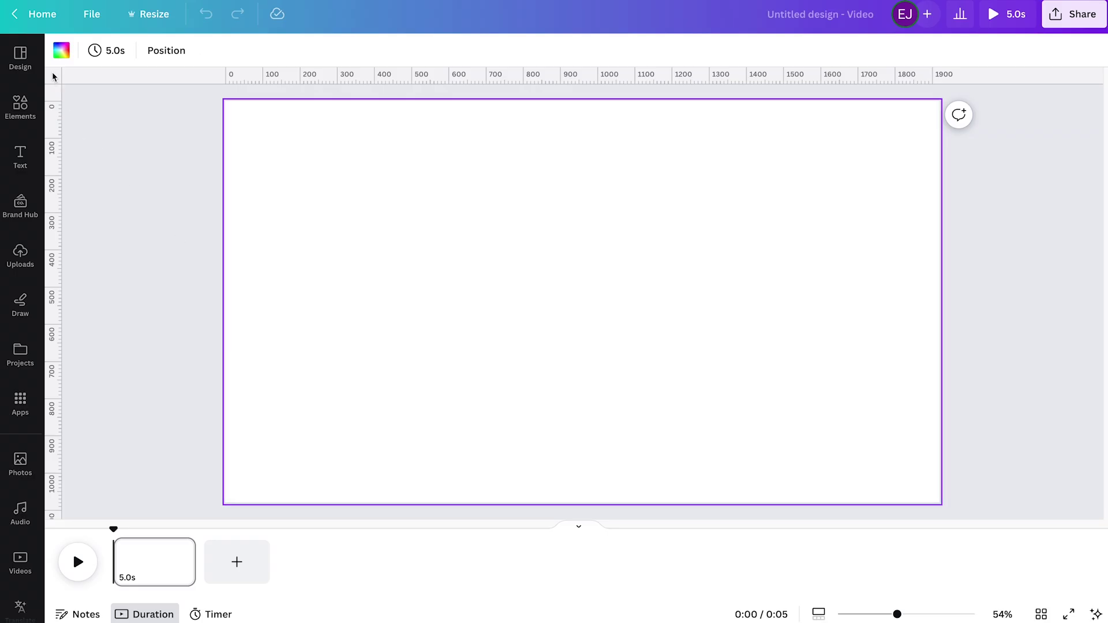
Step: Set the page background to a custom solid bright blue using its hex code
left_click(62, 51)
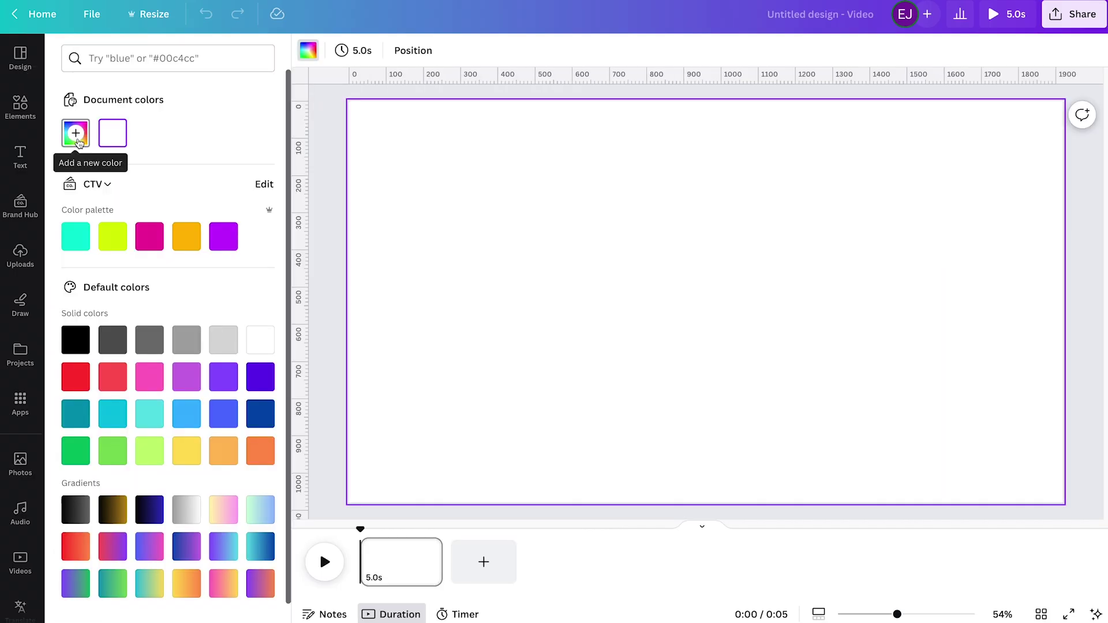
left_click(76, 133)
triple_click(184, 309)
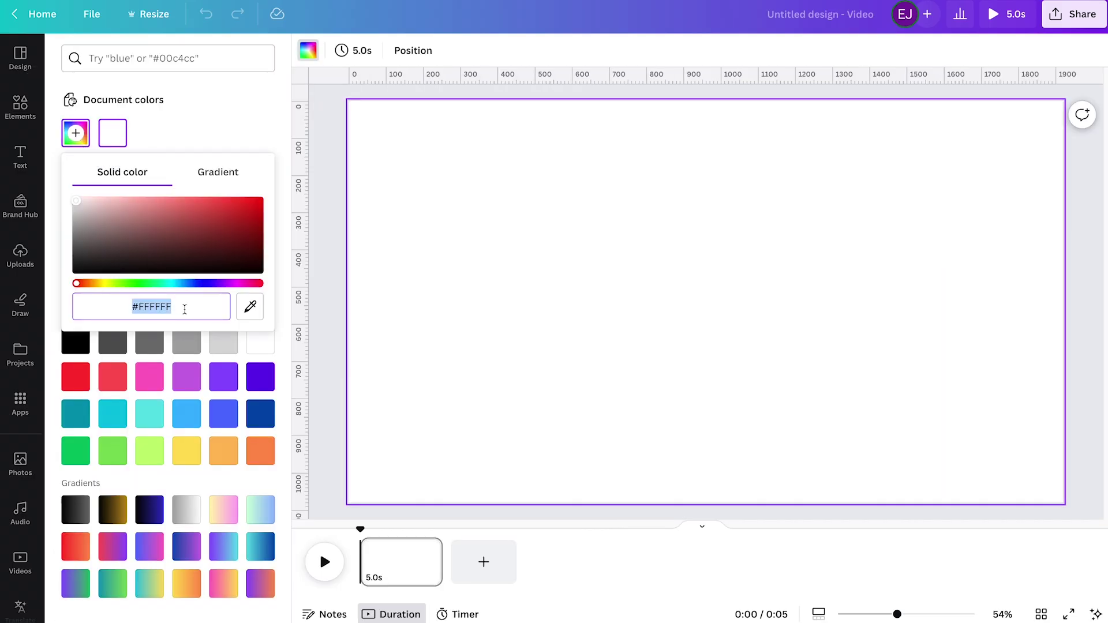
key("super+v")
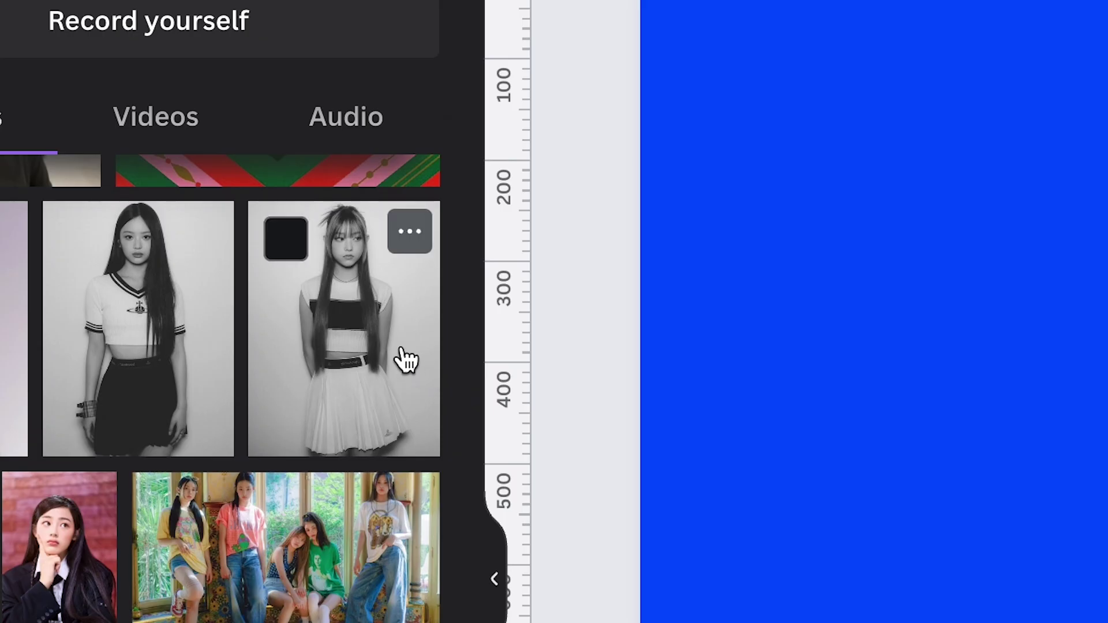
Step: Place the uploaded black-and-white portrait with the pleated white skirt mid-page and enlarge it to nearly the page height
left_click_drag(406, 361, 655, 243)
mouse_move(711, 301)
left_mouse_down()
mouse_move(705, 287)
mouse_move(719, 288)
left_mouse_up()
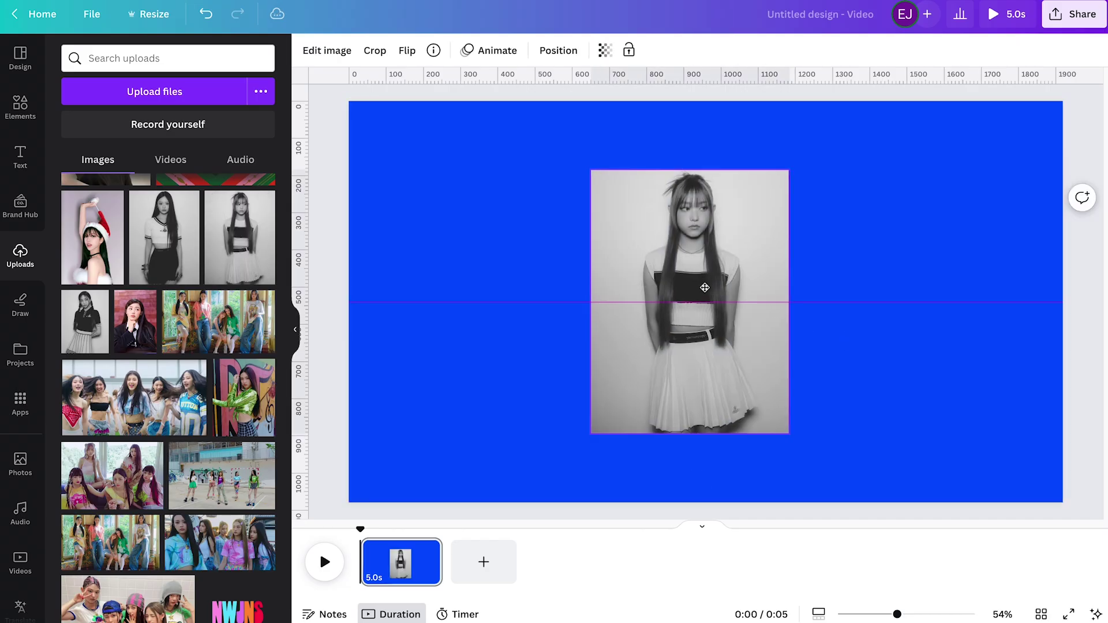
left_click_drag(814, 161, 871, 138)
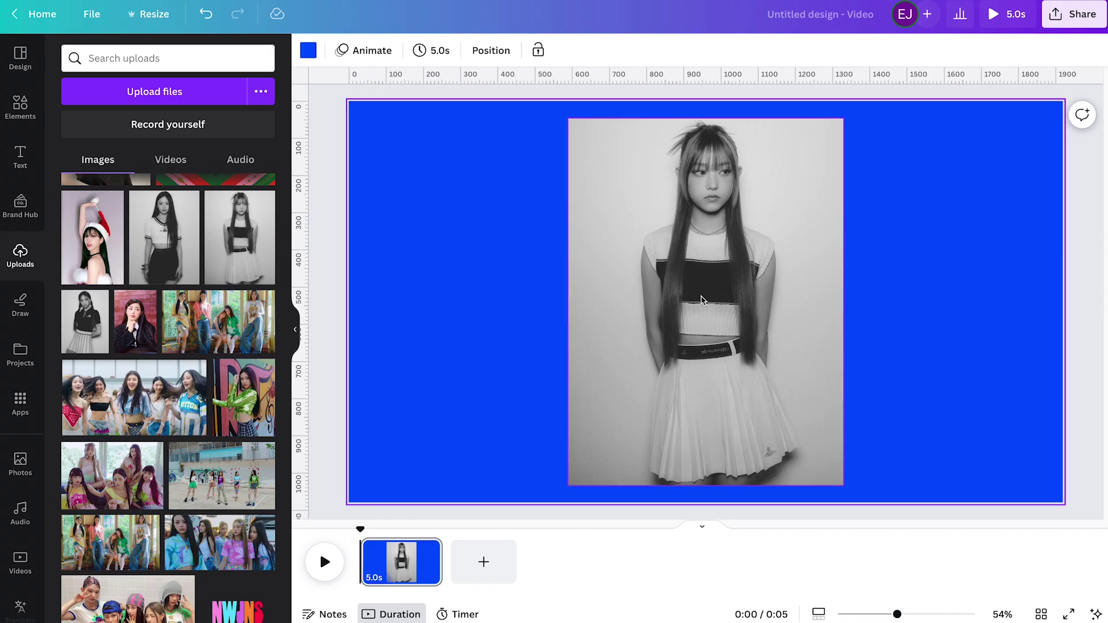
Step: Remove the portrait's background with BG Remover and apply the change
left_click(638, 256)
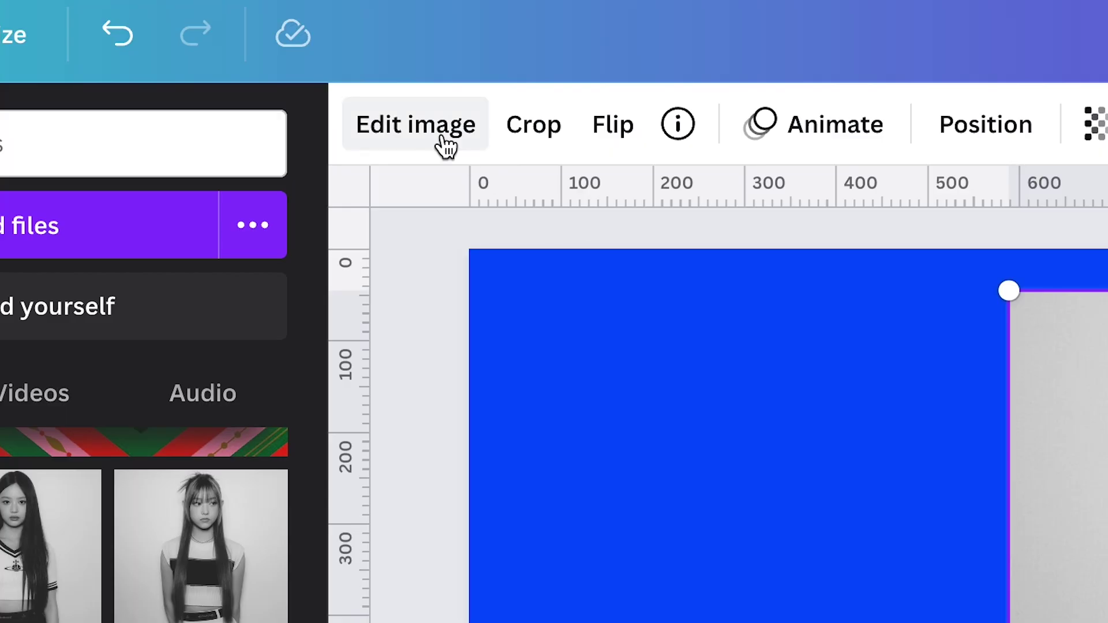
left_click(338, 54)
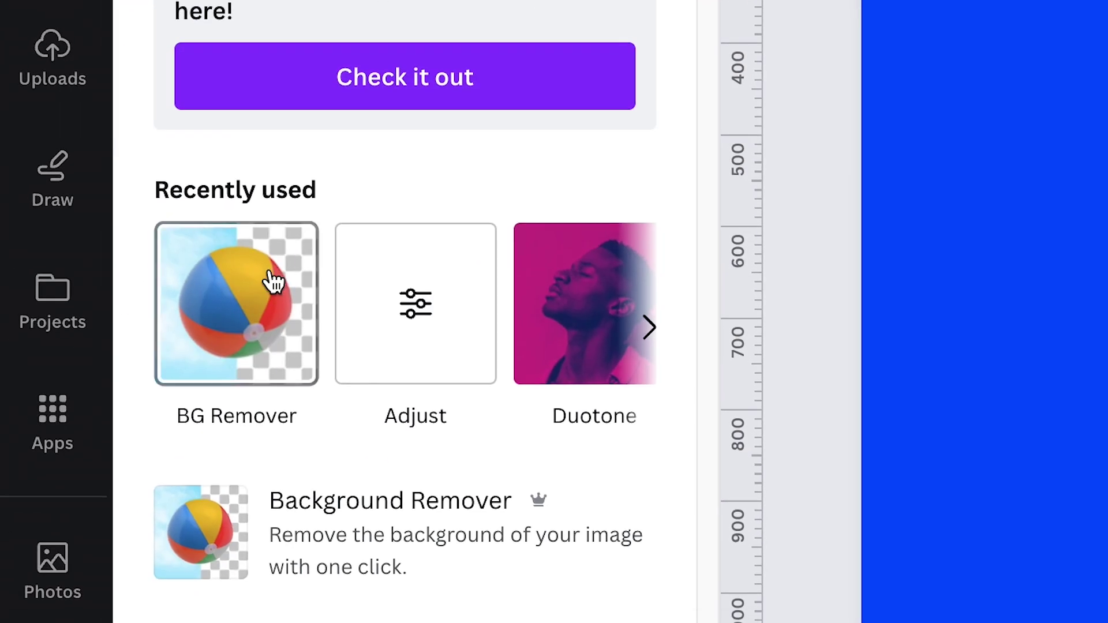
left_click(273, 281)
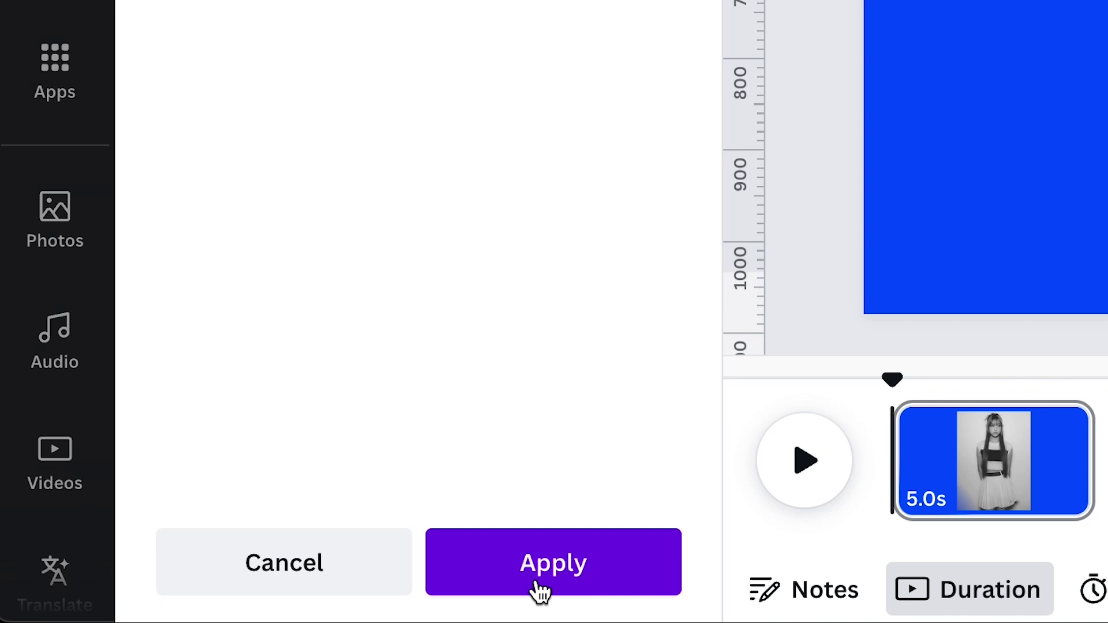
left_click(540, 592)
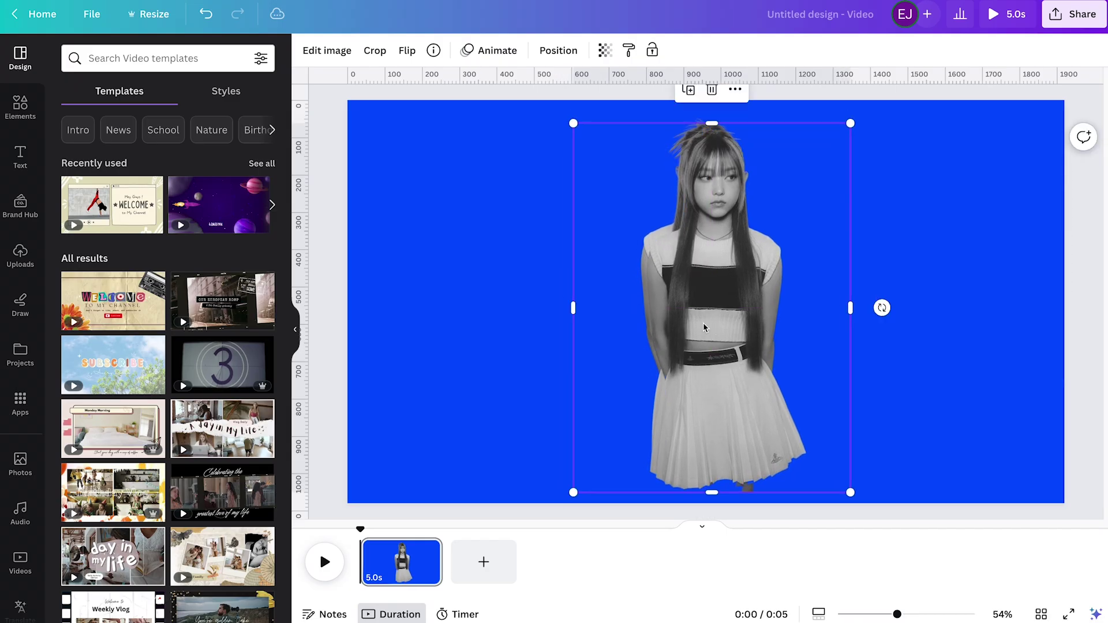
Step: Duplicate the cut-out portrait repeatedly to build a stack of seven copies
key("ctrl+d")
key("ctrl+d")
key("ctrl+d")
key("ctrl+d")
key("ctrl+d")
key("ctrl+d")
key("ctrl+d")
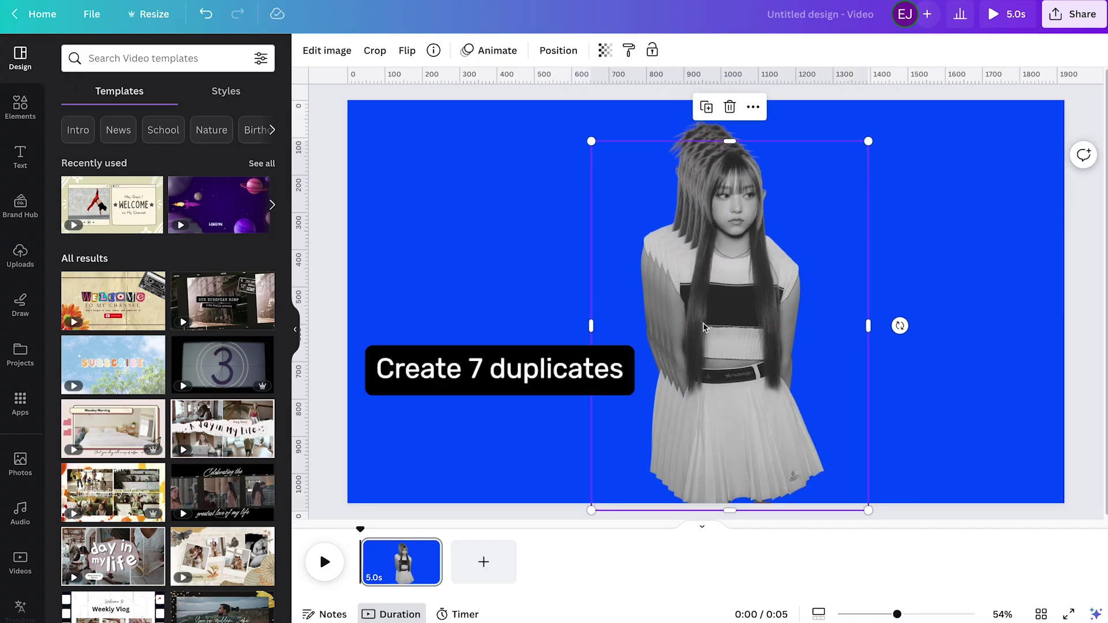
Step: Select all portrait copies and align them to a common center so they overlap exactly
left_click_drag(495, 205, 958, 325)
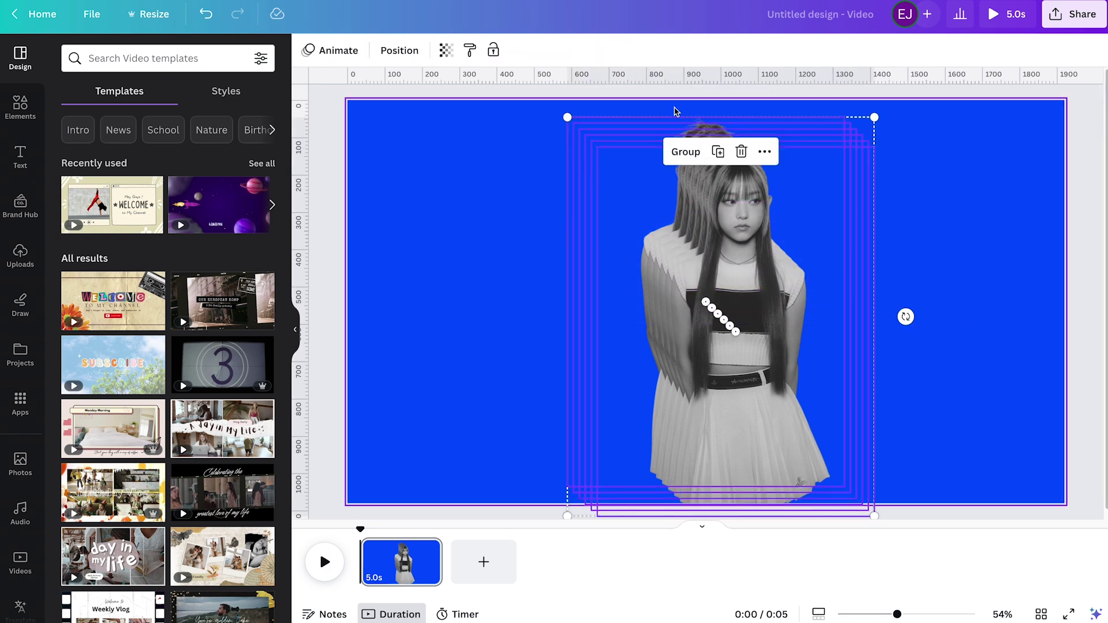
left_click(400, 51)
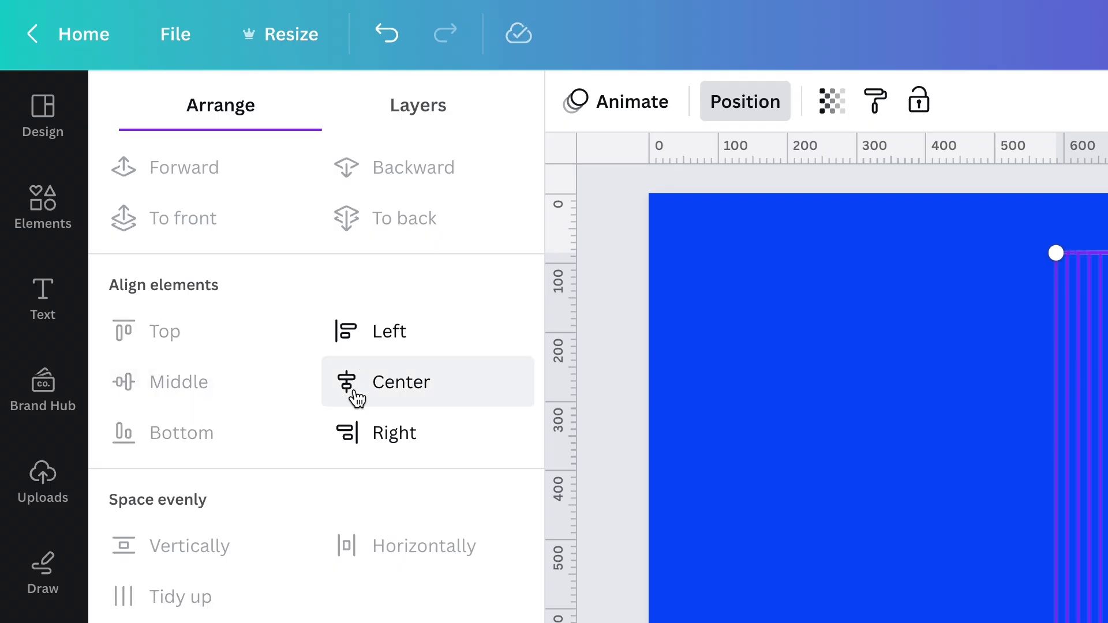
left_click(354, 392)
Step: Enlarge the stacked portraits together and move them down so the figure shows from the waist up, centered horizontally
left_click_drag(1084, 253, 1015, 170)
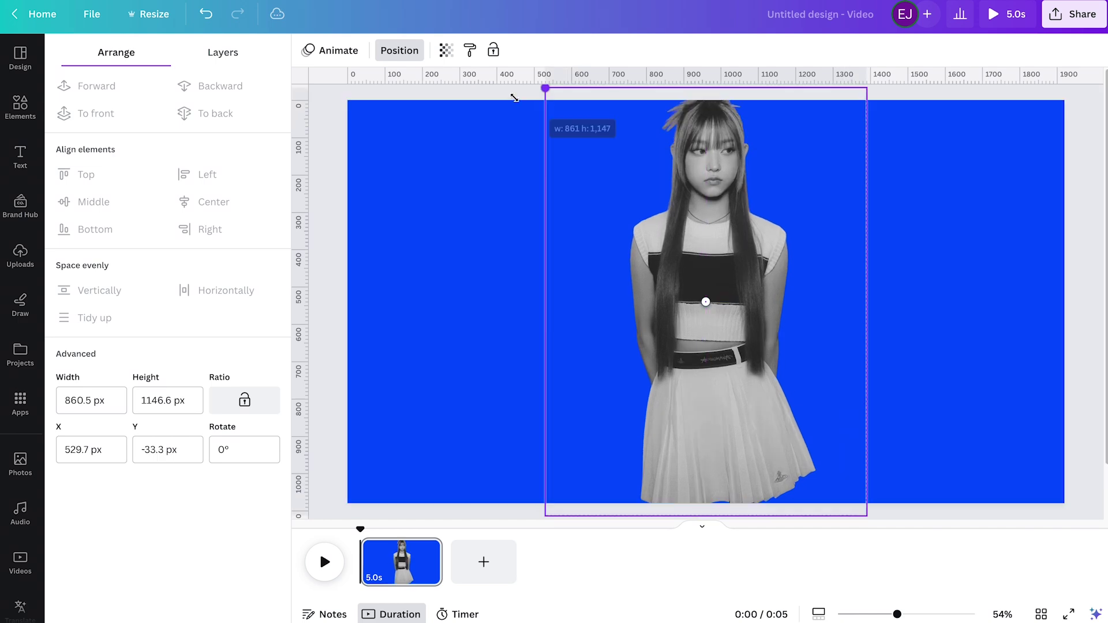
left_click_drag(705, 174, 710, 212)
left_click(1062, 250)
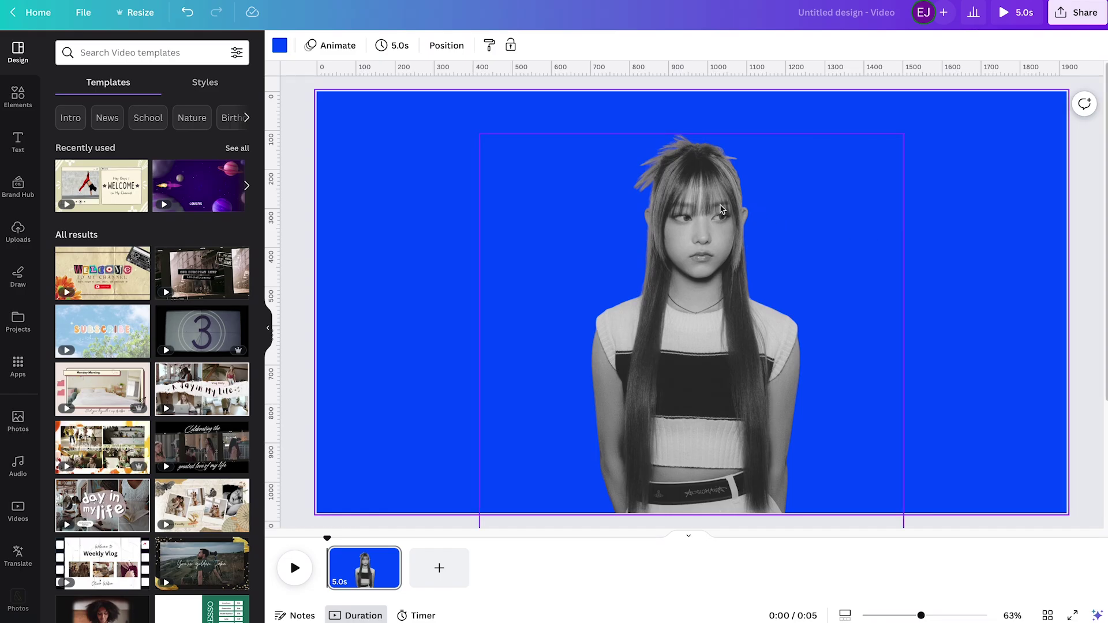
Step: Apply the Myrtle duotone effect to the second portrait layer from the top
left_click(720, 209)
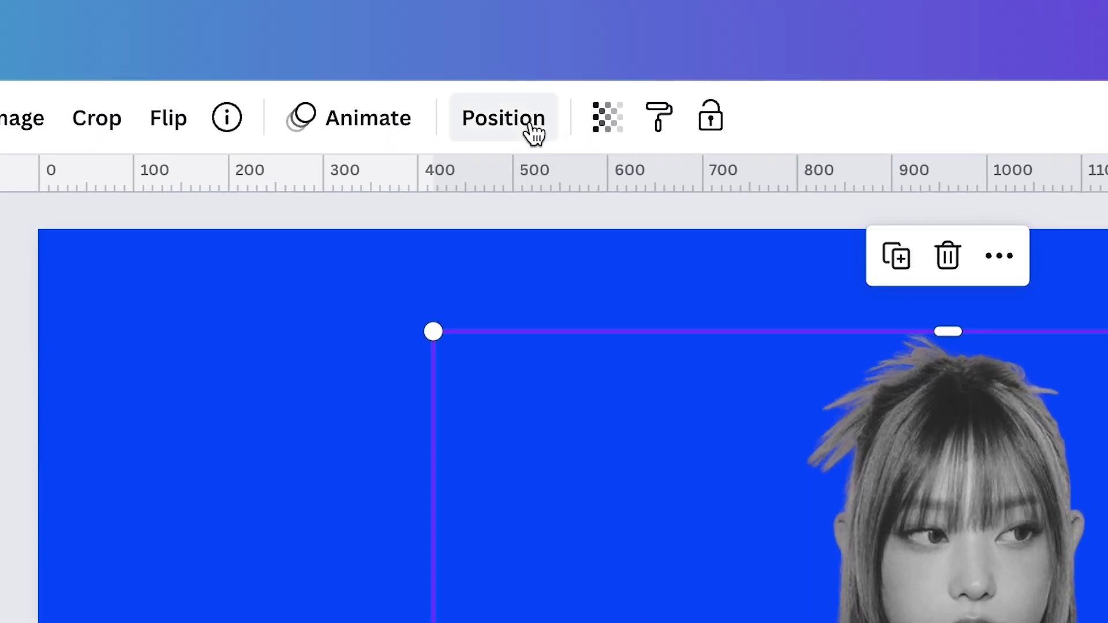
left_click(534, 134)
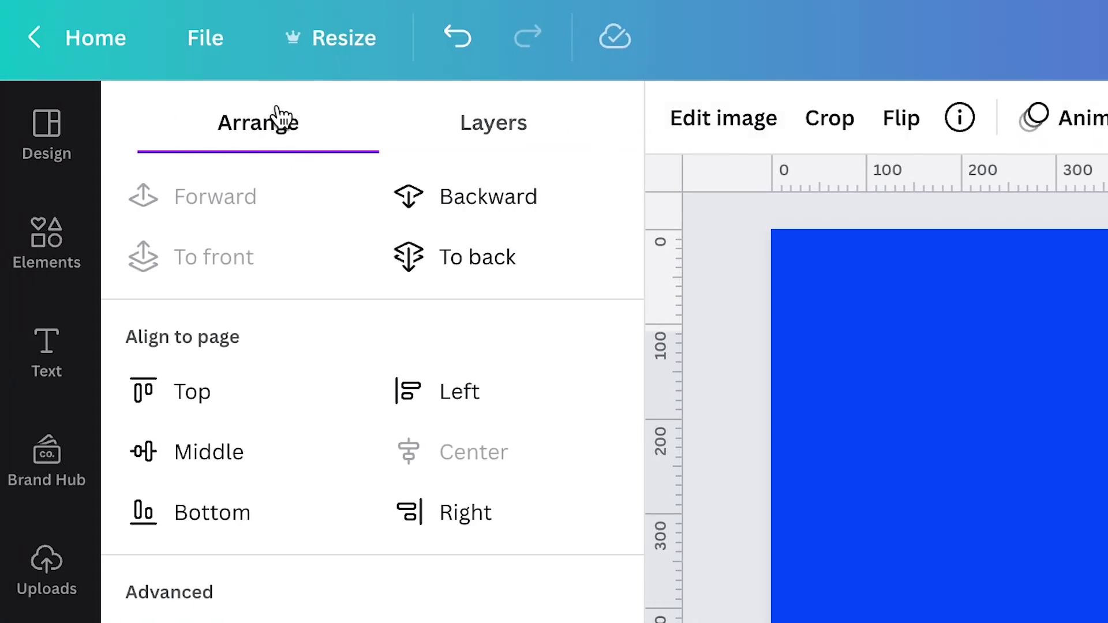
left_click(472, 135)
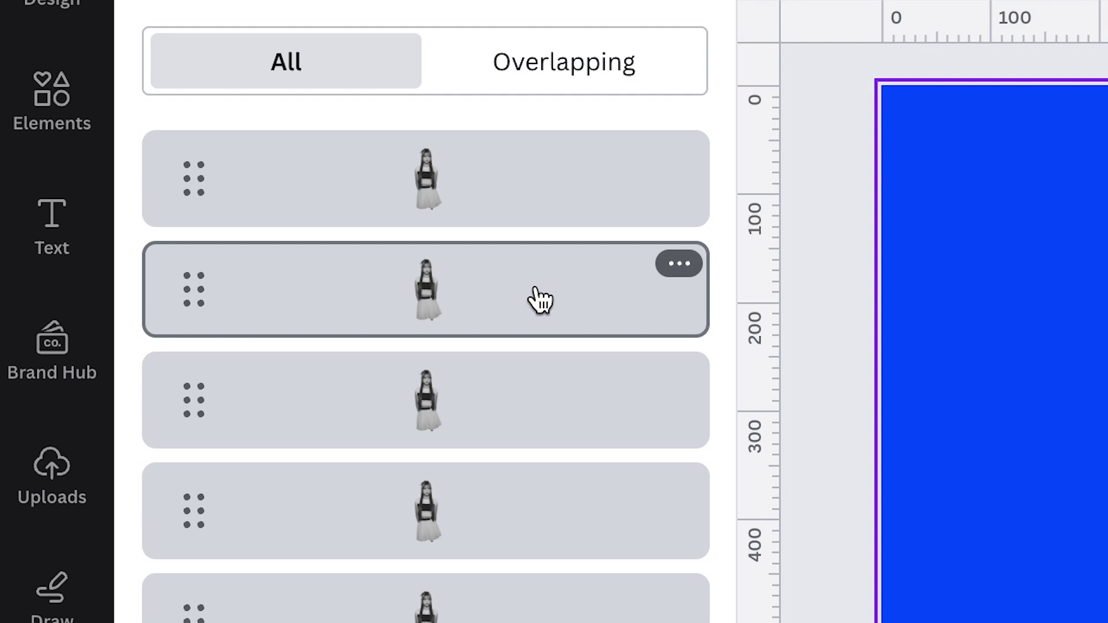
left_click(539, 297)
left_click(537, 127)
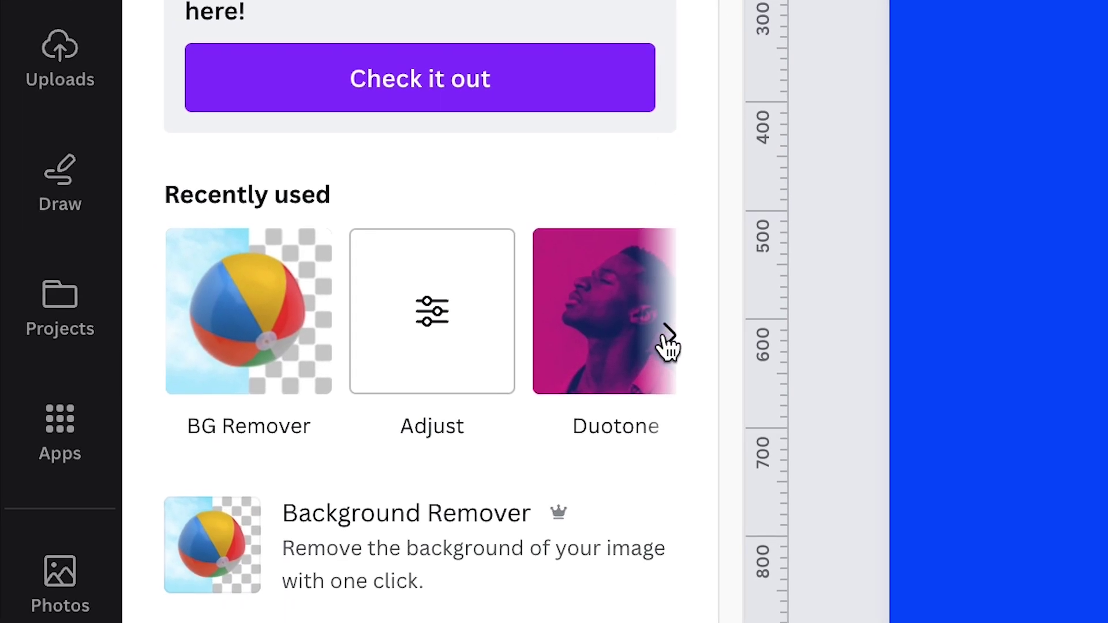
left_click(668, 346)
left_click(311, 326)
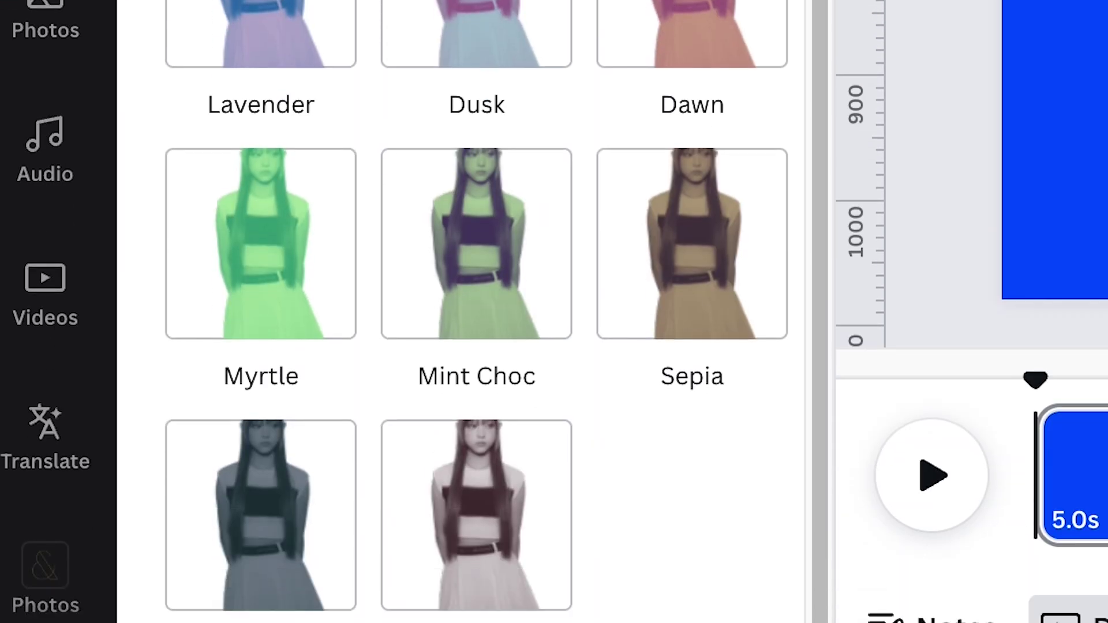
left_click(294, 221)
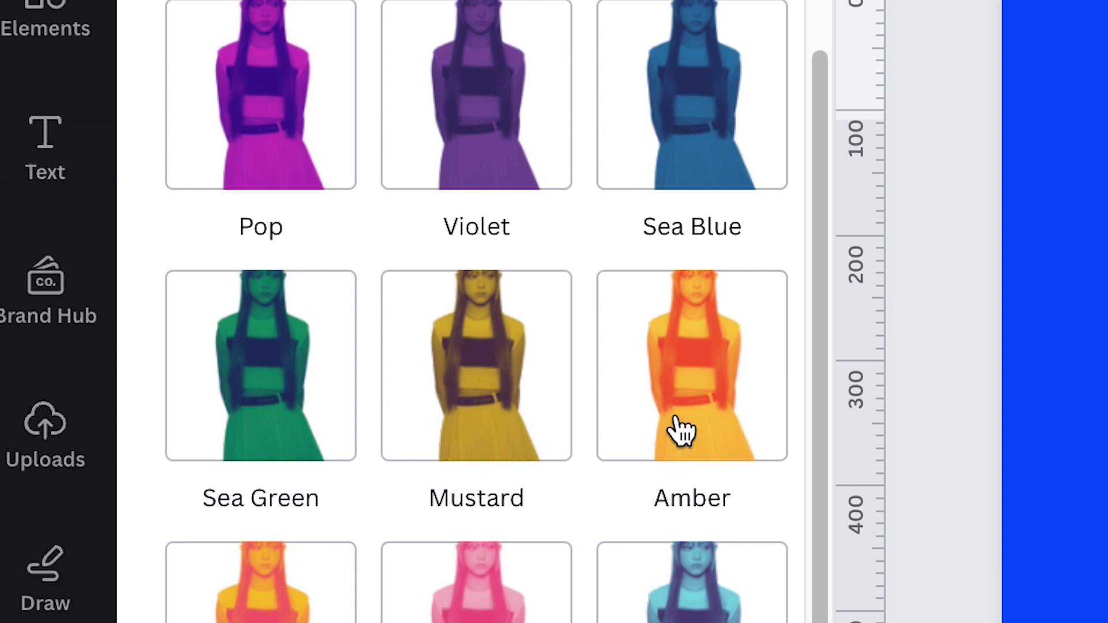
Step: Apply the Amber duotone to the third portrait layer and Pop to the fourth, repeating Myrtle, Amber and Pop on the three below
left_click(693, 413)
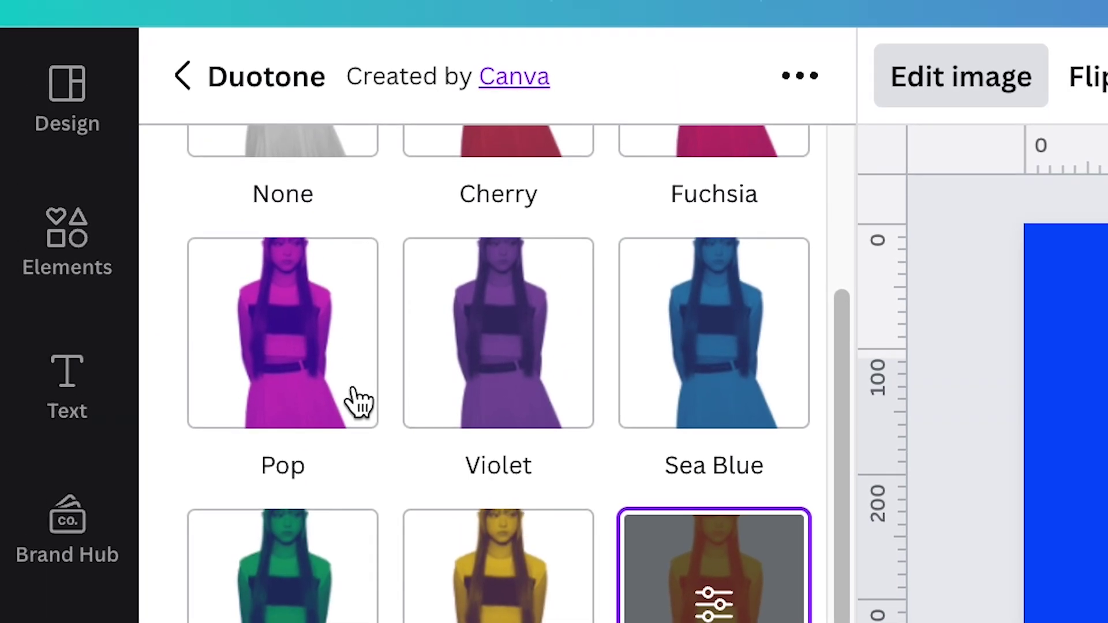
left_click(329, 381)
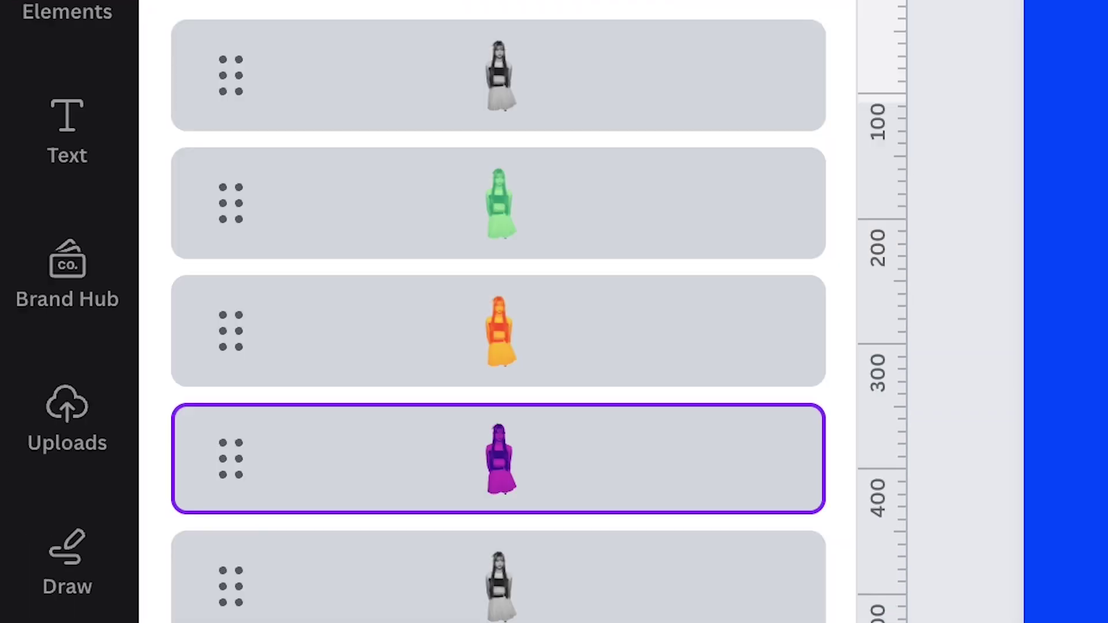
left_click(728, 617)
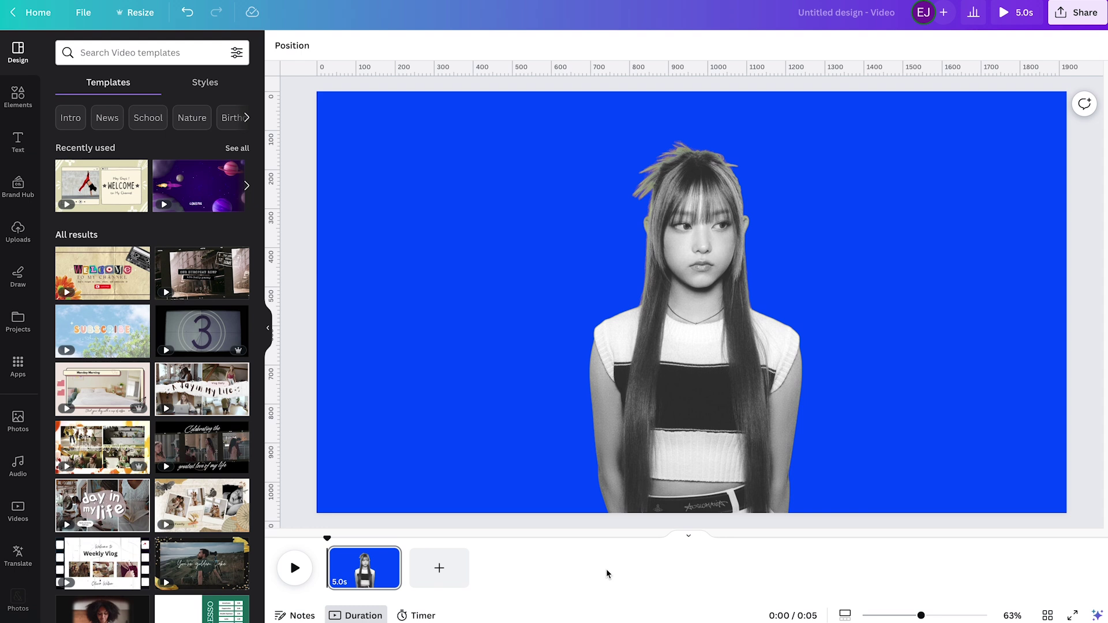
Step: Duplicate the video page and select the copy in the timeline
right_click(373, 568)
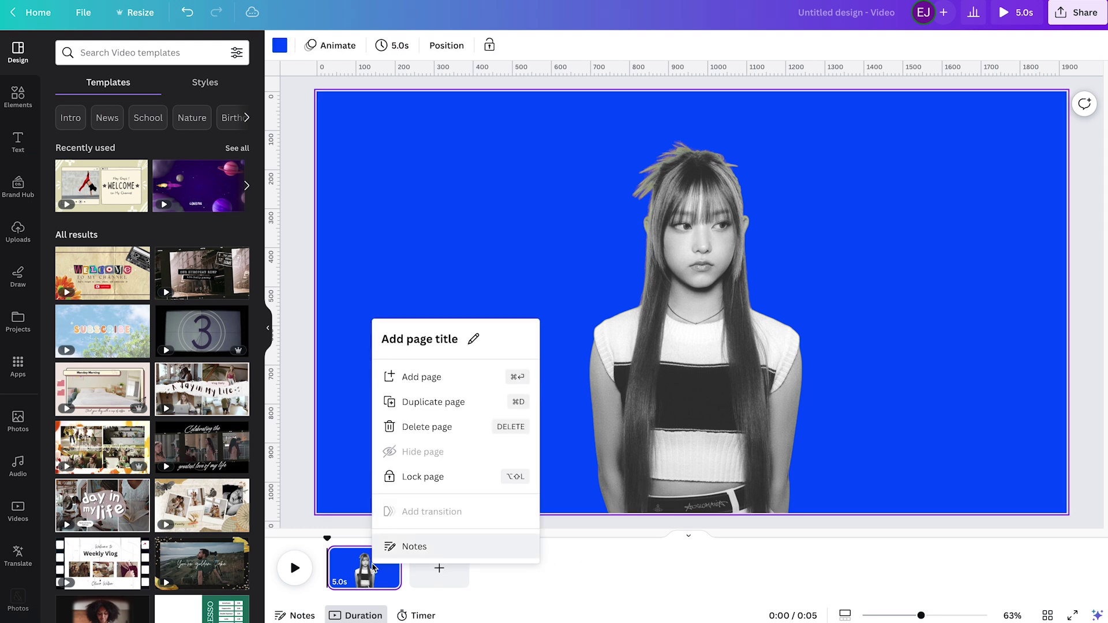
left_click(433, 404)
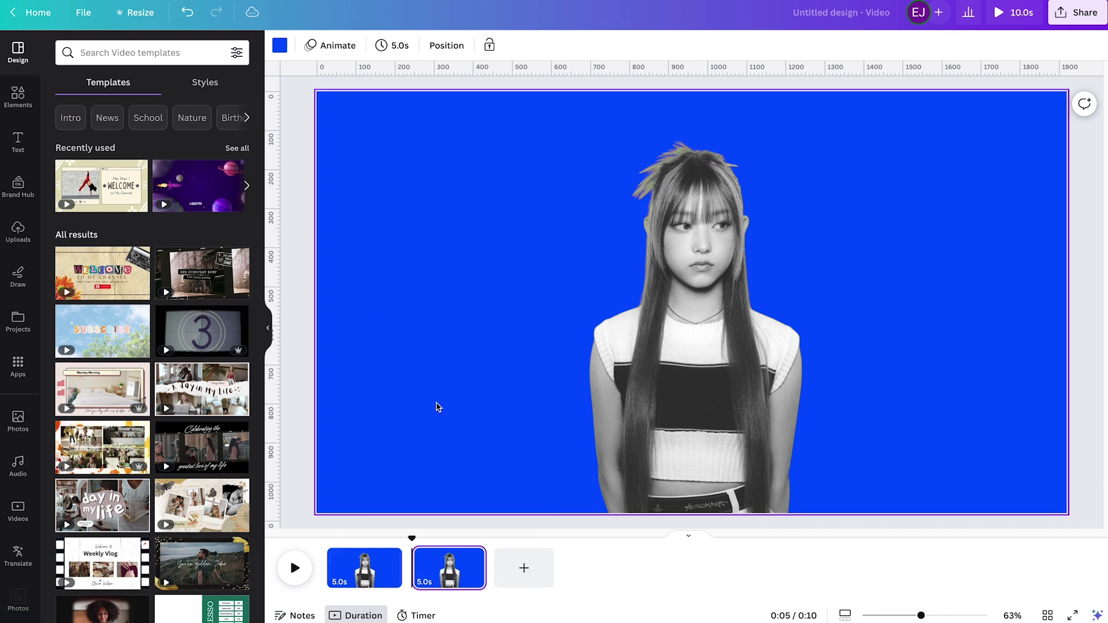
left_click(449, 573)
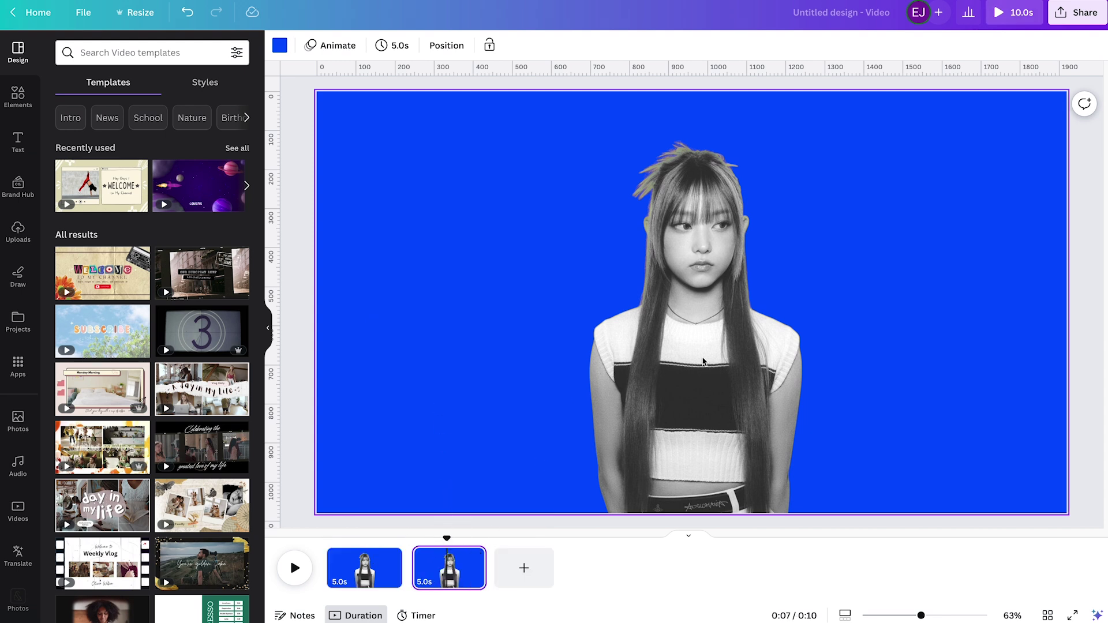
Step: On the second page, enlarge the six duotone layers progressively, with the lowest one largest, to form colored outlines around the black-and-white portrait
left_click(703, 362)
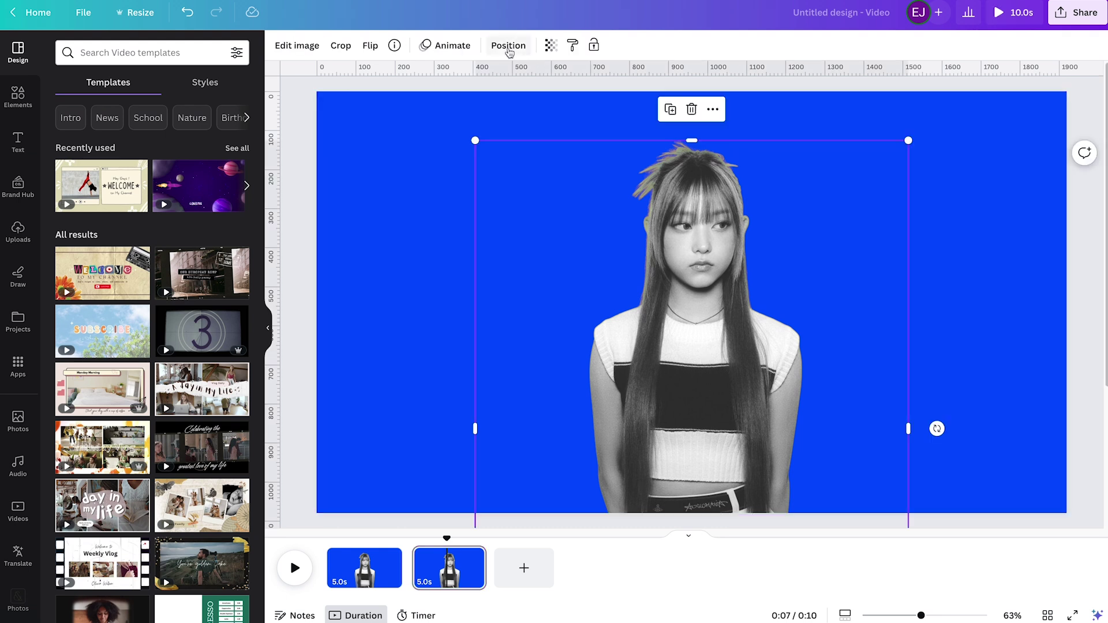
left_click(503, 52)
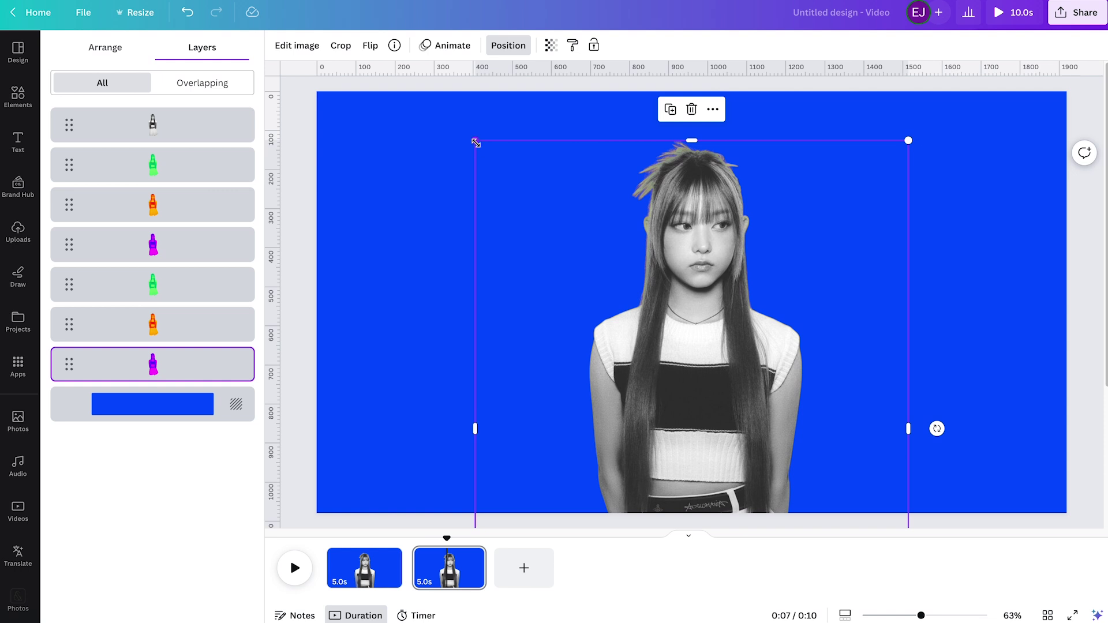
left_click_drag(476, 142, 143, 35)
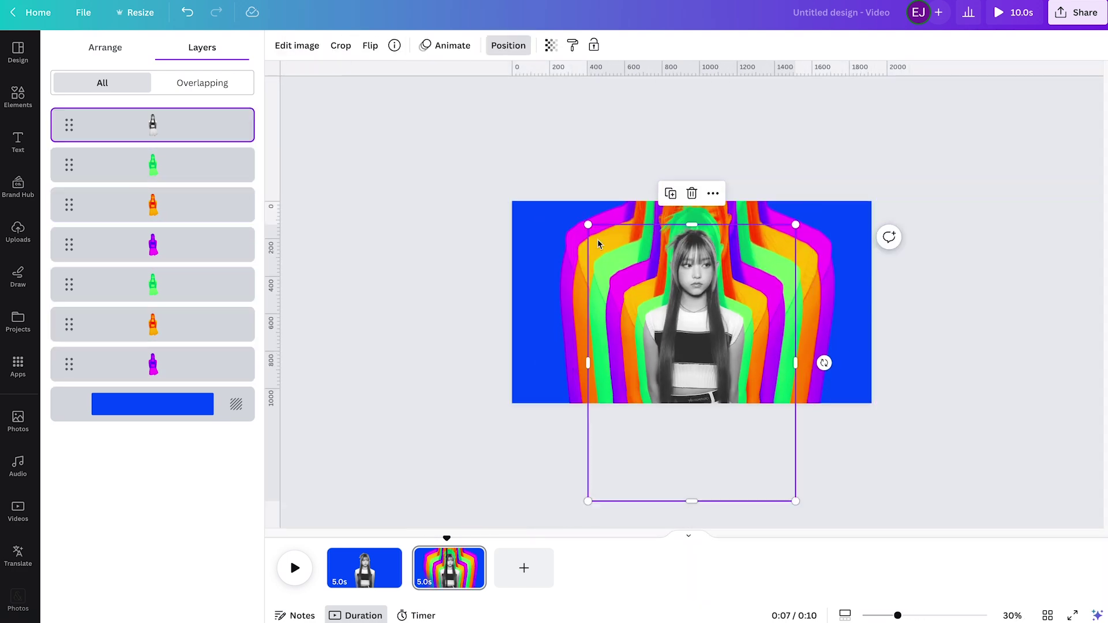
left_click(393, 238)
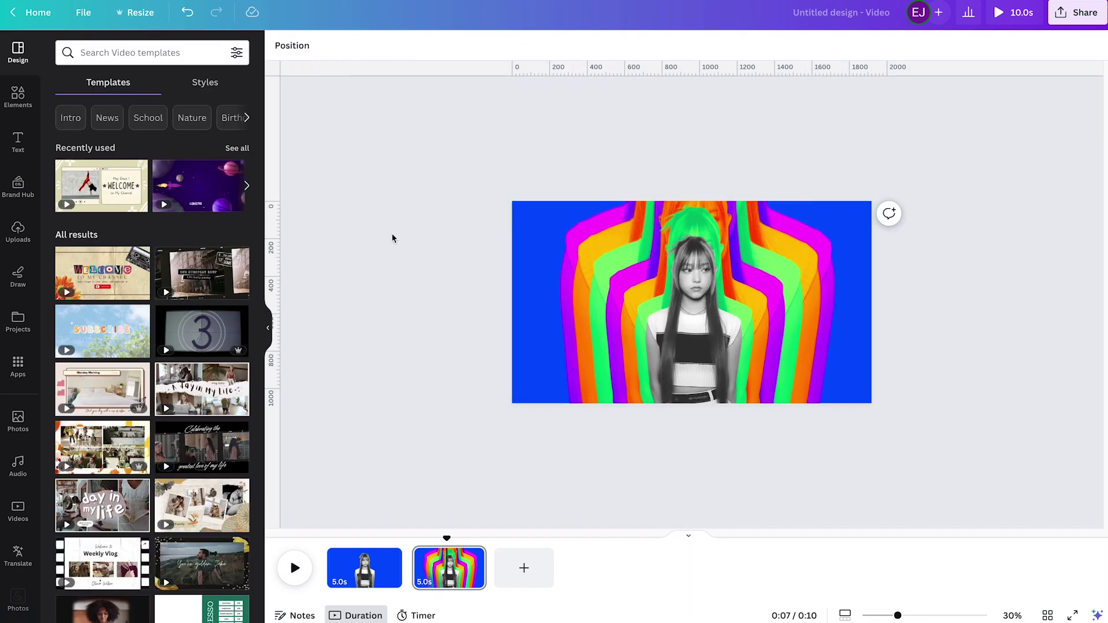
scroll(1048, 260, "up", 3)
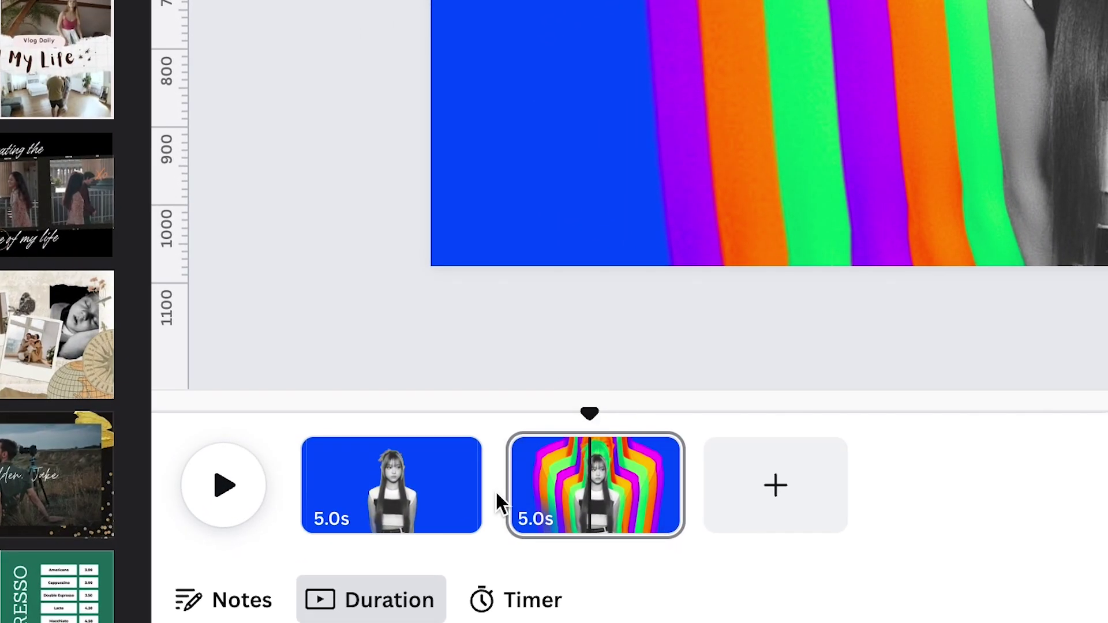
Step: Add a transition between the first and second pages
mouse_move(497, 500)
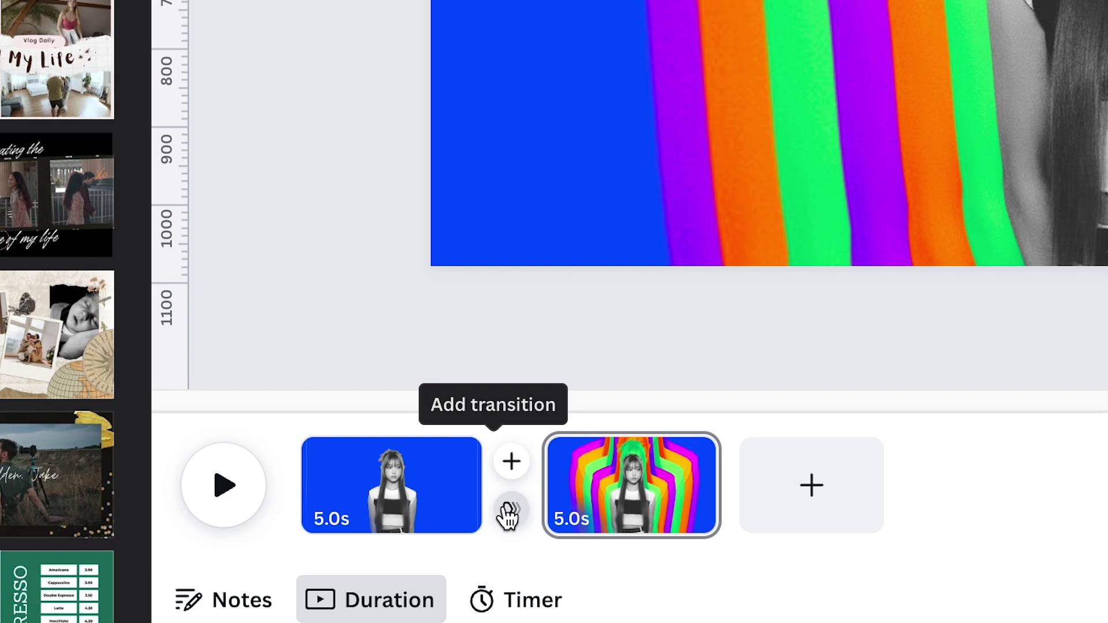
left_click(508, 515)
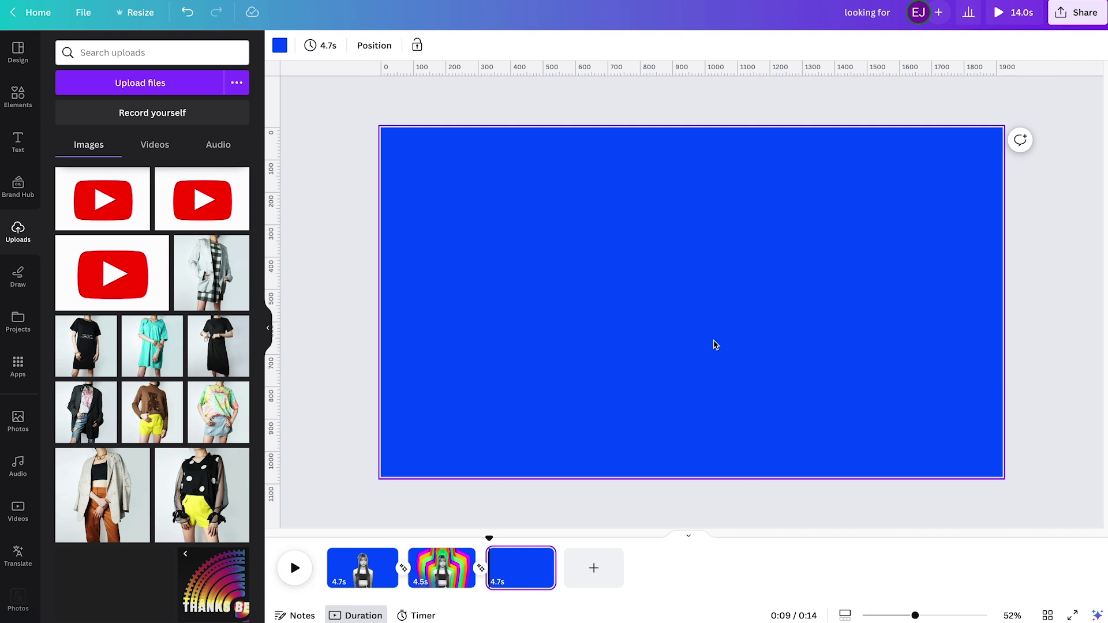
Step: Add the text "looking for" to the blank blue third page and enlarge it to font size 166
type("tlooking for")
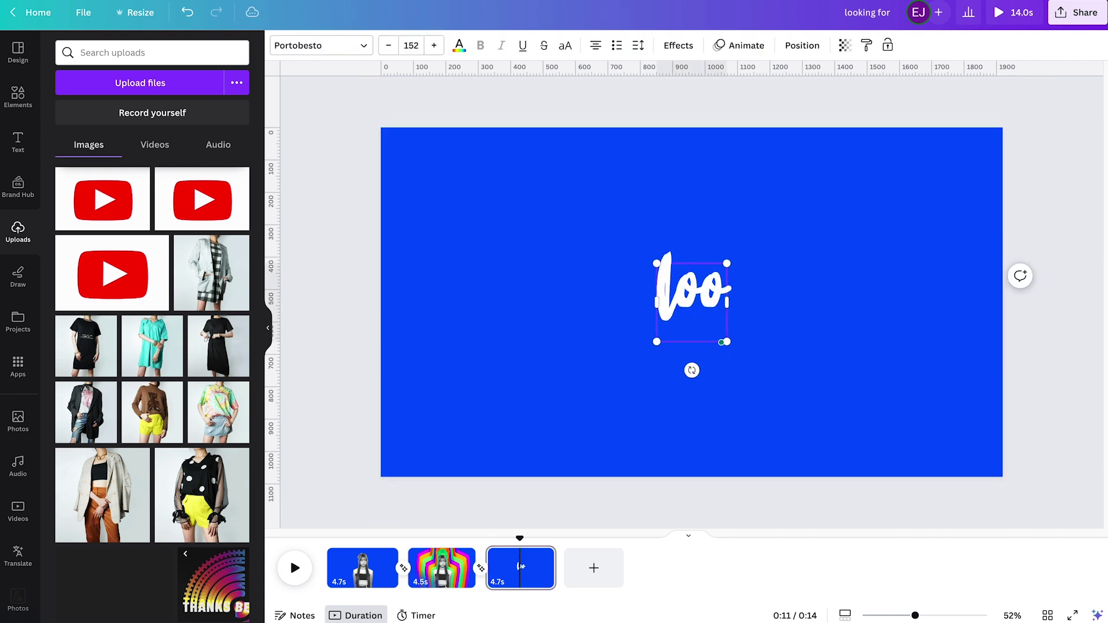
left_click(888, 188)
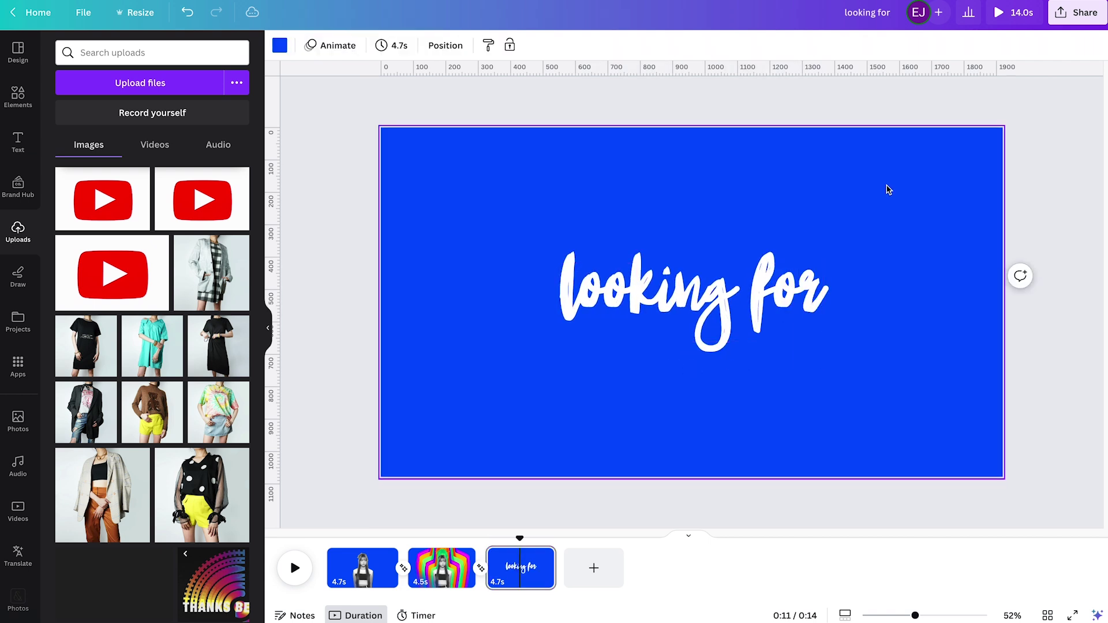
left_click(568, 277)
left_click_drag(559, 264, 546, 259)
Step: Apply the Curve shape effect to the "looking for" text and enlarge it to font size 203
left_click(672, 45)
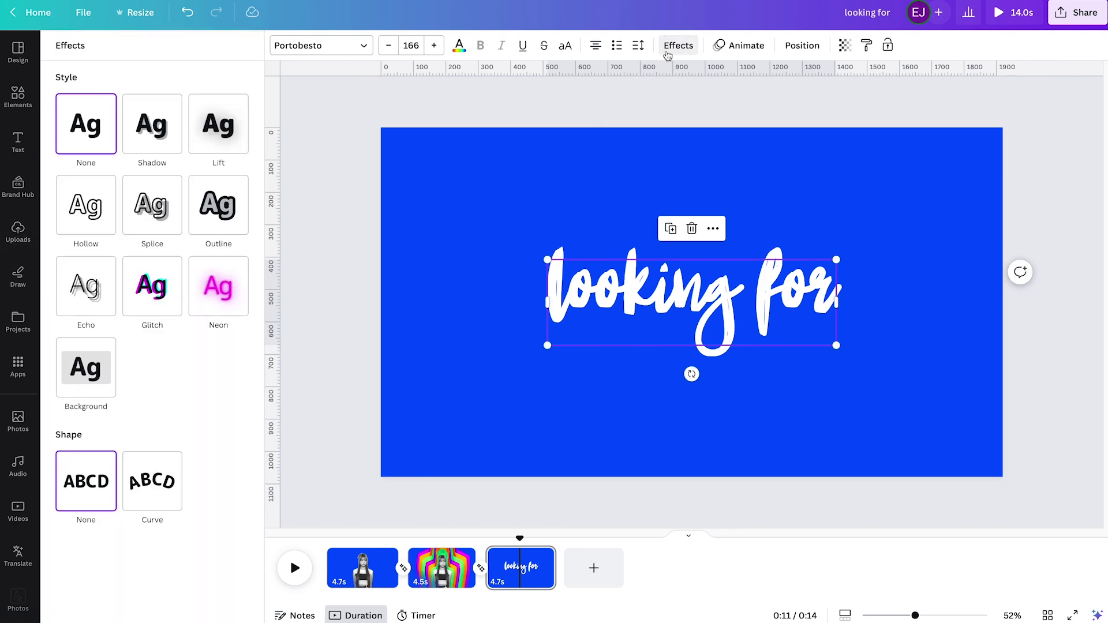
left_click(159, 475)
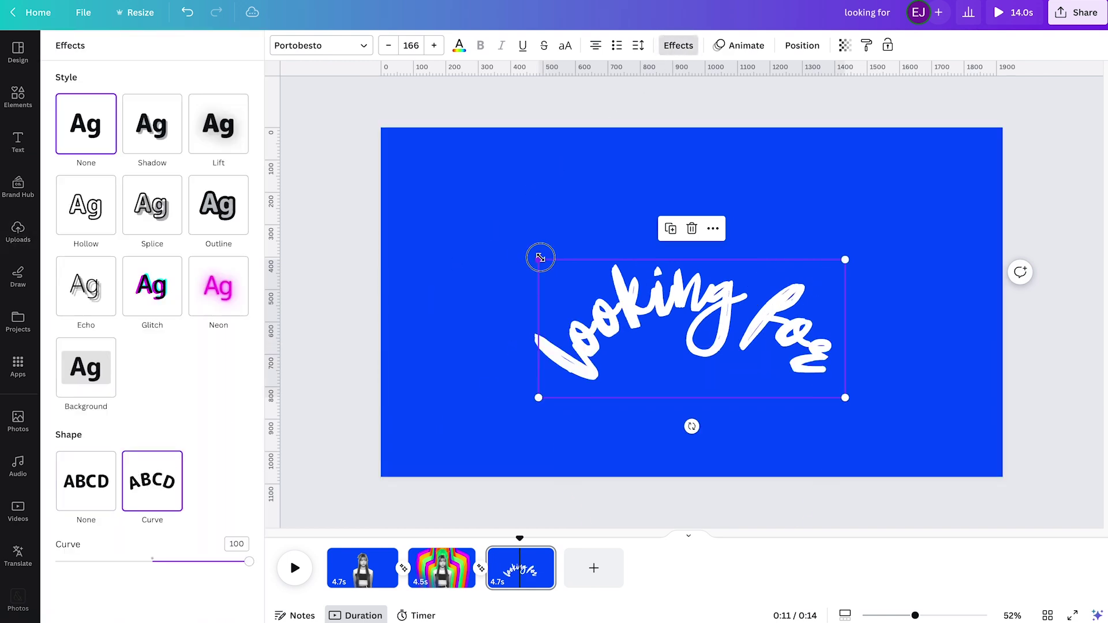
left_click(1058, 277)
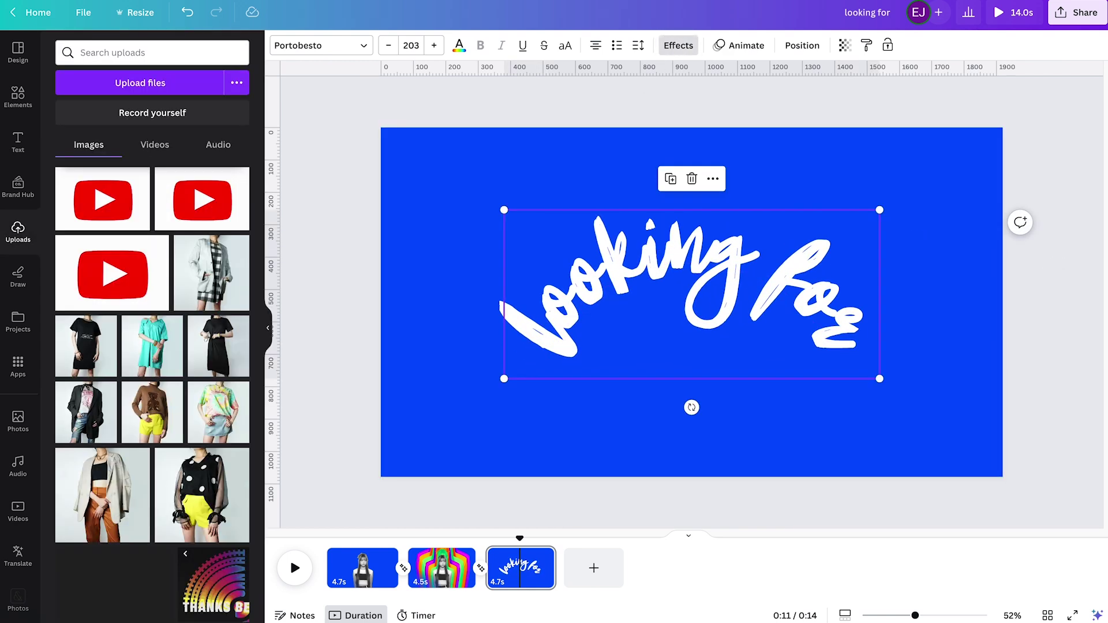
Step: Duplicate the curved text below the original, rotate the copy upside down and change its wording to "Attention"
left_click_drag(692, 269, 692, 322, "alt")
left_click_drag(691, 466, 726, 450)
double_click(831, 401)
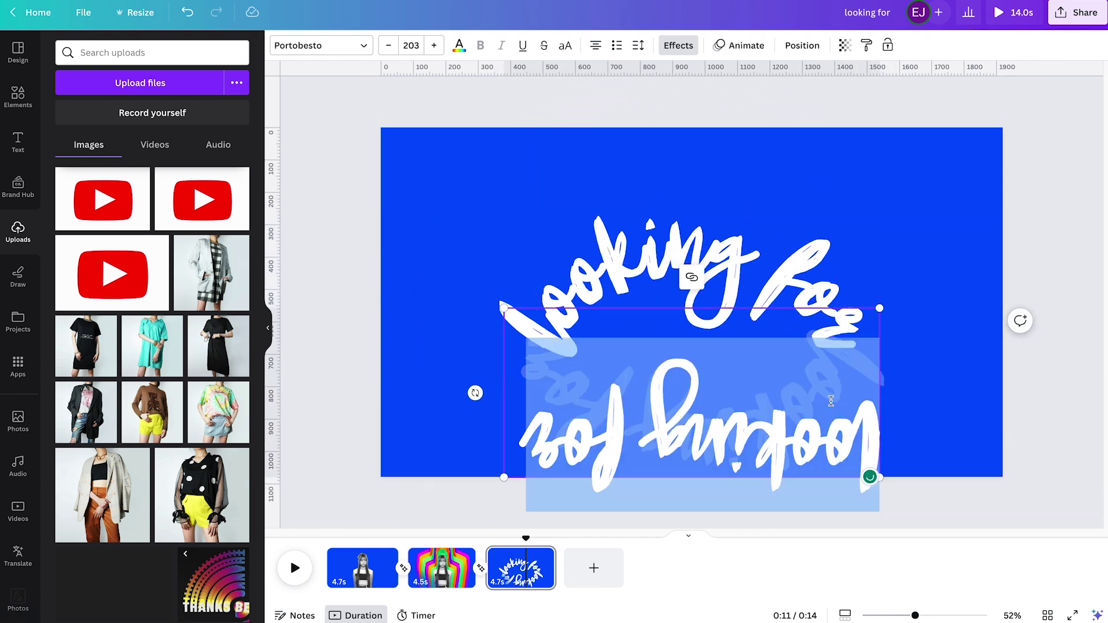
type("Attention")
left_click(975, 270)
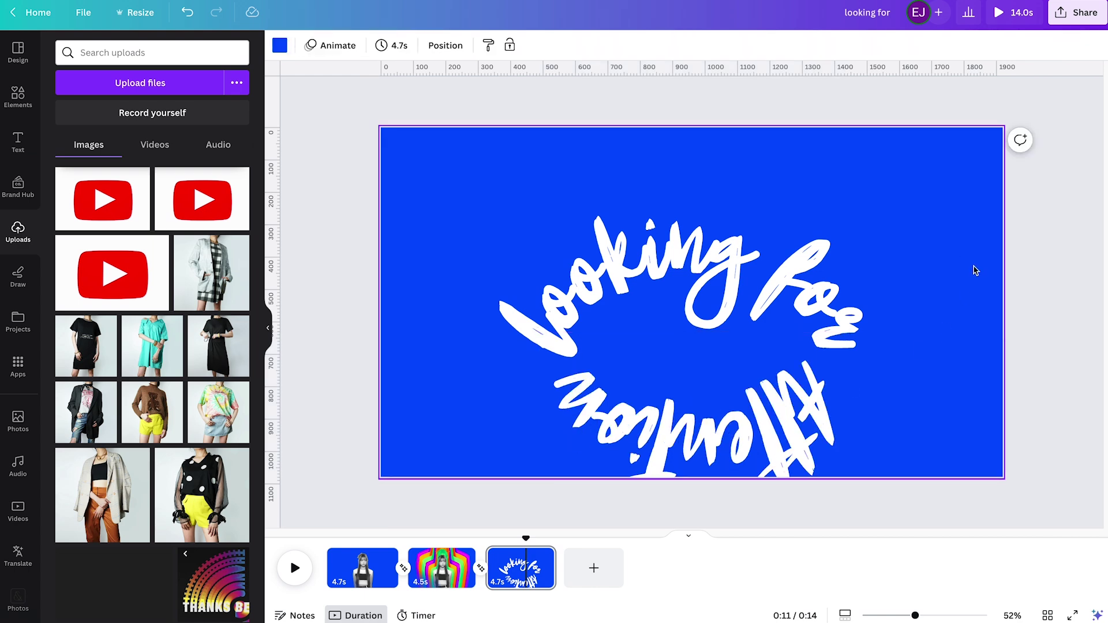
Step: Move "looking for" up to the page's upper edge and place "Attention" below it to form a circle of text
left_click_drag(974, 270, 759, 322)
left_click(947, 270)
left_click_drag(774, 238, 774, 185)
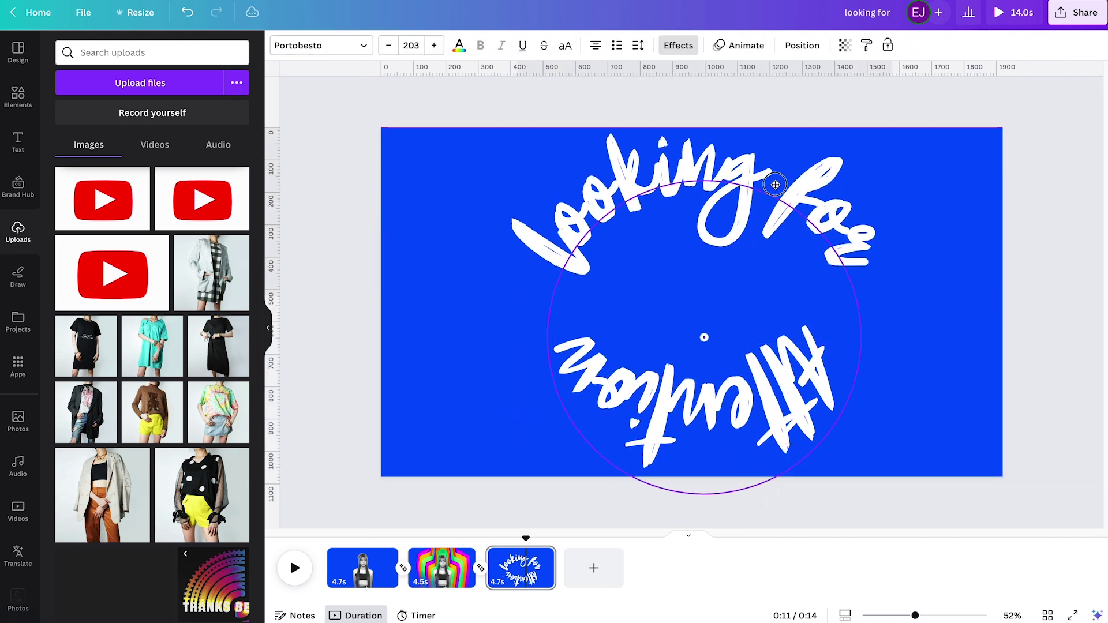
left_click_drag(826, 370, 827, 444)
Step: Shrink both curved texts together until "looking for" is font size 168, and group them
left_click(851, 238, "shift")
left_click_drag(881, 514, 816, 445)
left_click_drag(779, 185, 803, 196)
right_click(660, 250)
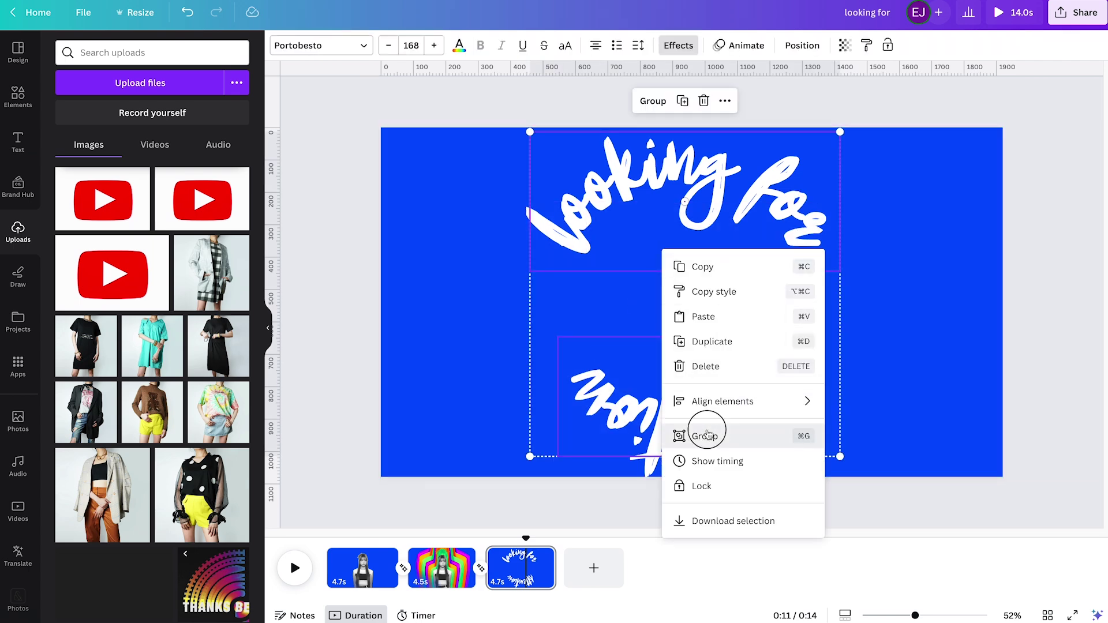
left_click(673, 435)
Step: Move the text group onto the first page and delete the emptied third page
left_click_drag(714, 420, 363, 569)
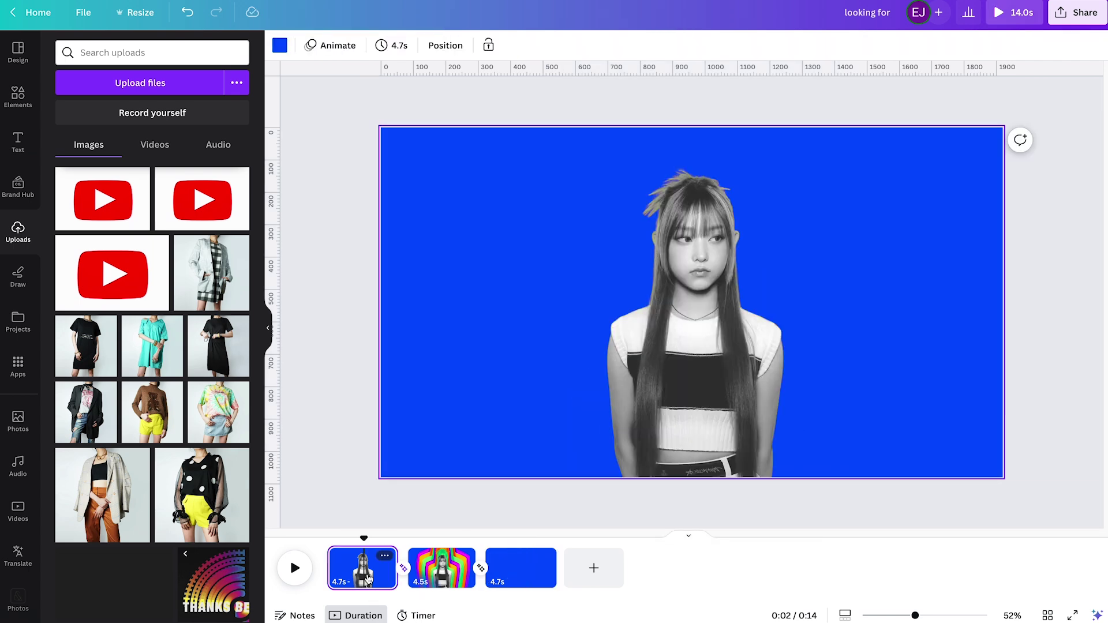
right_click(518, 578)
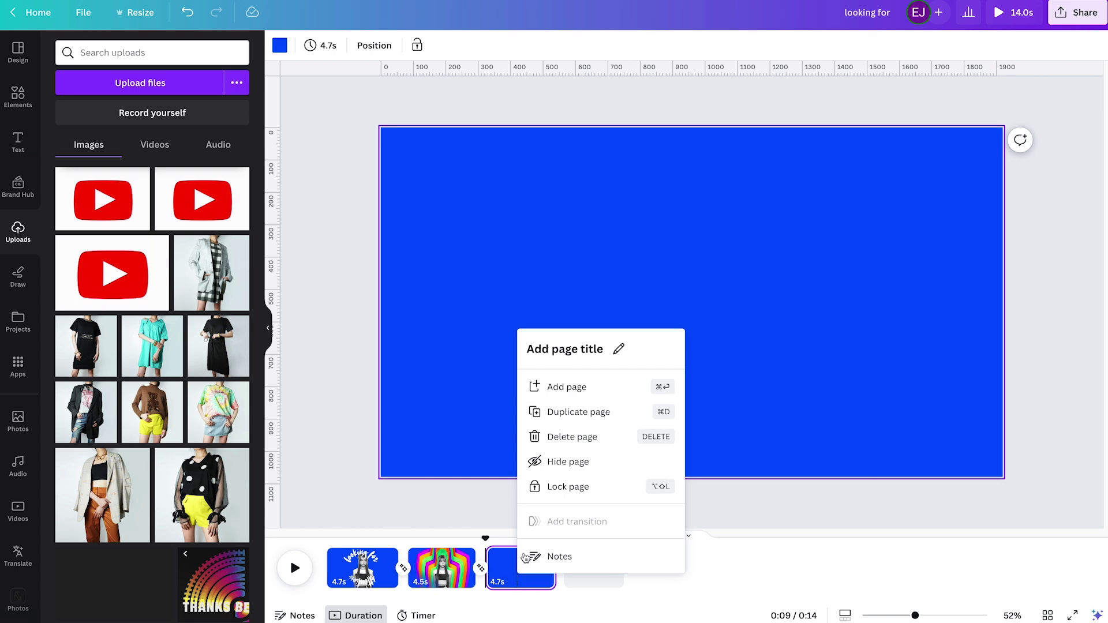
left_click(572, 433)
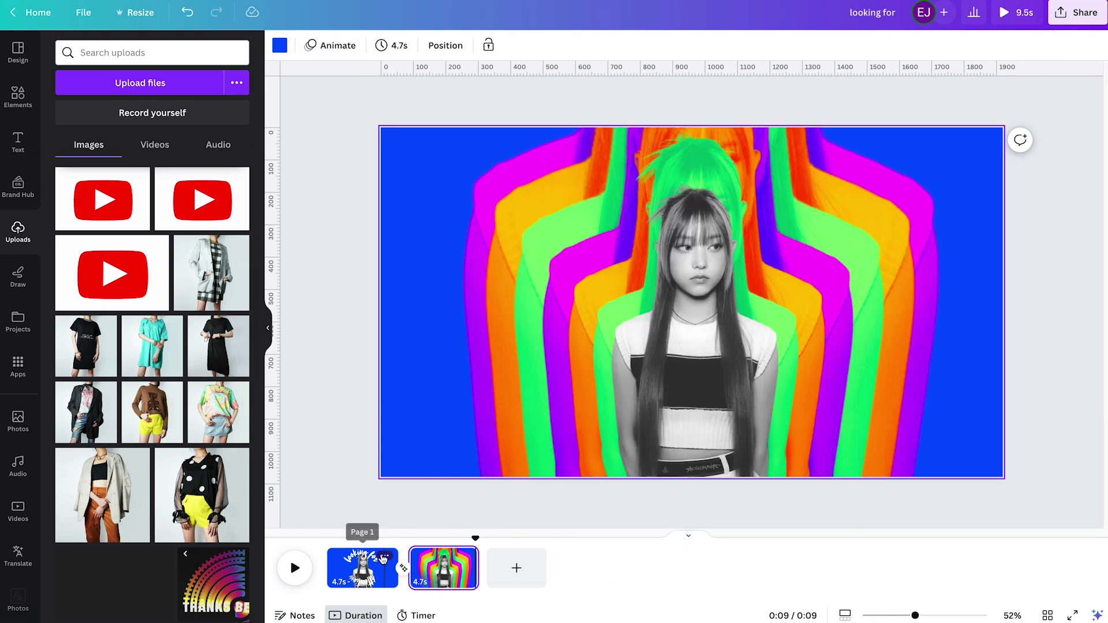
Step: On the first page, enlarge the text group to font size 234 and position "looking for" as an arch over the portrait's head
left_click(376, 561)
left_click(537, 242)
left_click_drag(530, 132, 484, 145)
left_click(767, 211)
left_click_drag(767, 211, 767, 191)
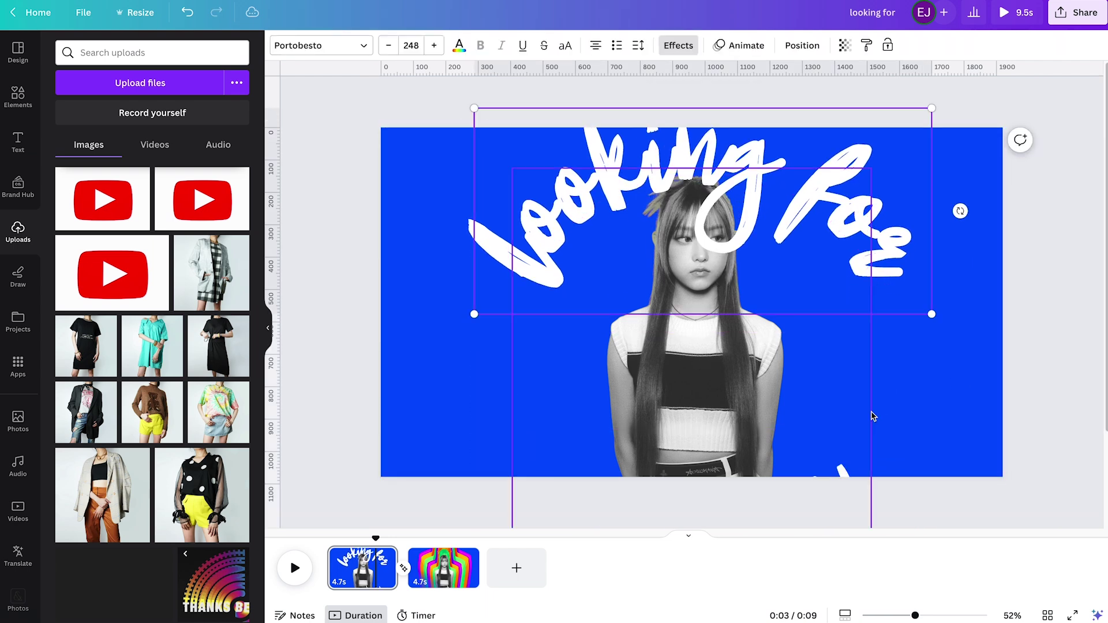
left_click_drag(799, 240, 799, 255)
left_click_drag(930, 123, 919, 131)
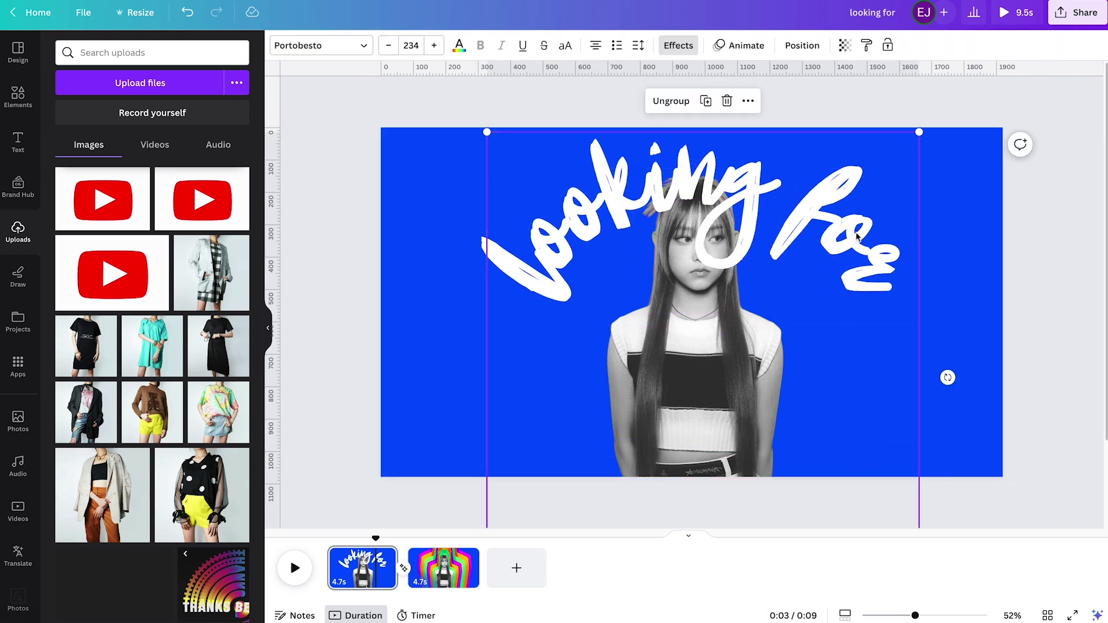
Step: Copy the text group to the second page and rotate it about half a turn so "Attention" arches over the portrait
left_click(472, 553)
key("ctrl+v")
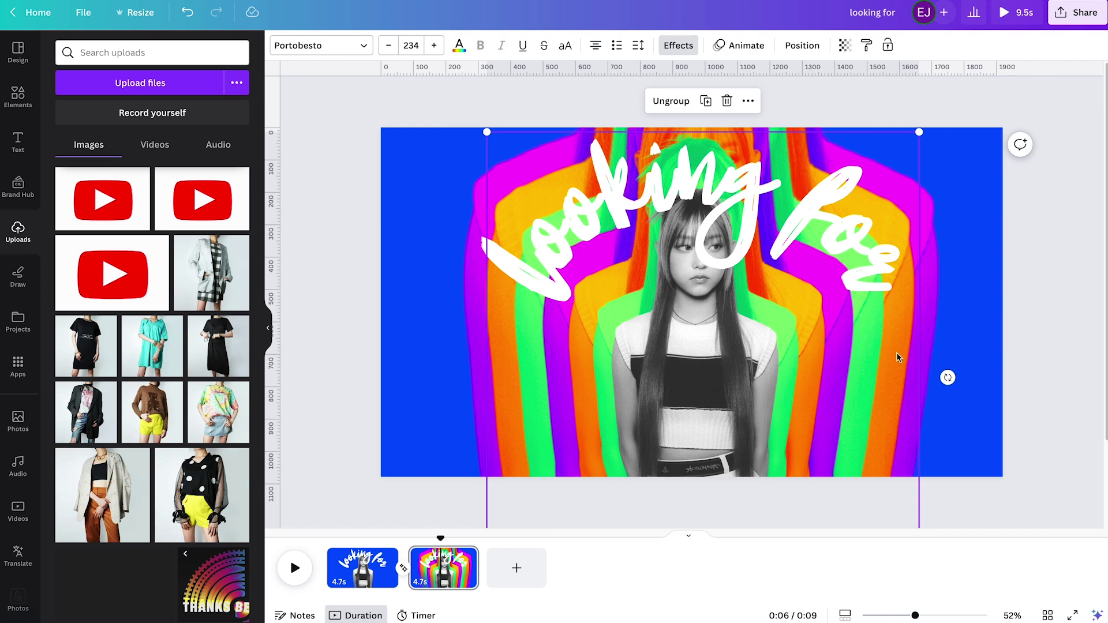
left_click_drag(947, 377, 509, 379)
left_click_drag(651, 179, 659, 223)
Step: Enlarge the second page's text group to font size 260 and send it backward behind the black-and-white portrait
left_click_drag(491, 175, 442, 134)
left_click_drag(612, 158, 633, 194)
key("ctrl+[")
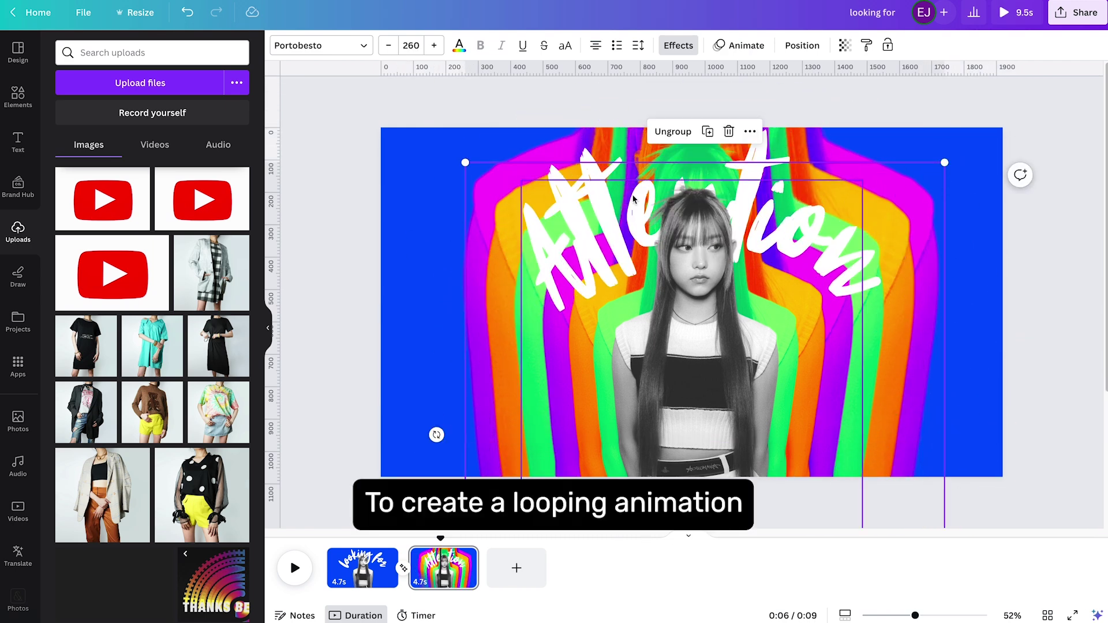
left_click(696, 51)
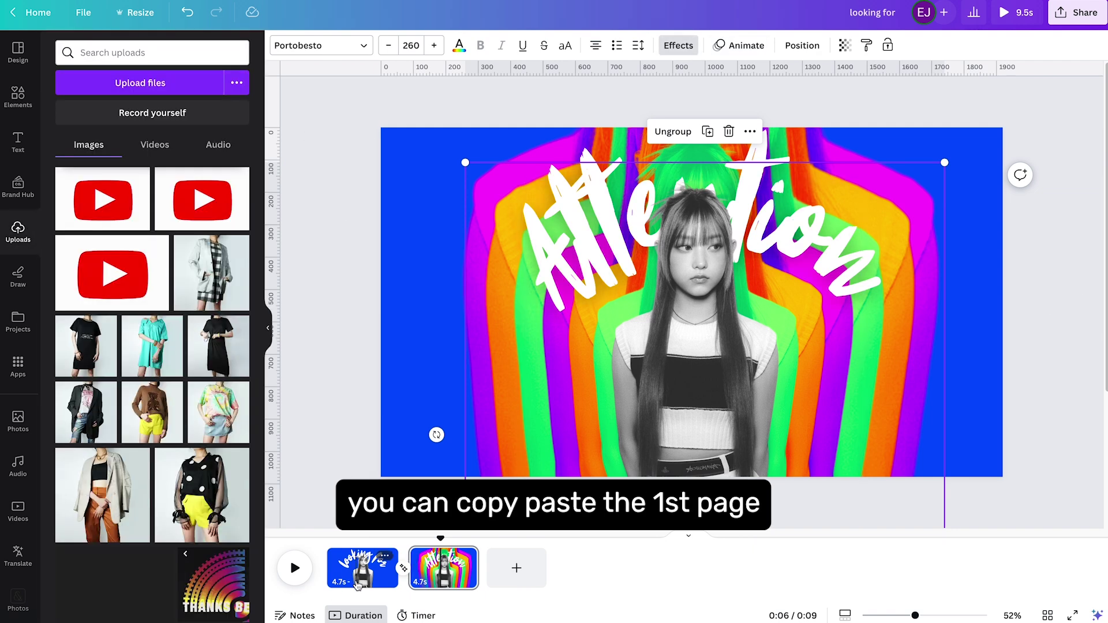
Step: Copy the first page and paste it after the second as the third page
left_click(358, 586)
key("ctrl+c")
left_click(460, 587)
key("ctrl+v")
Step: Play back the transition from the first page to the second
left_click(391, 540)
key("space")
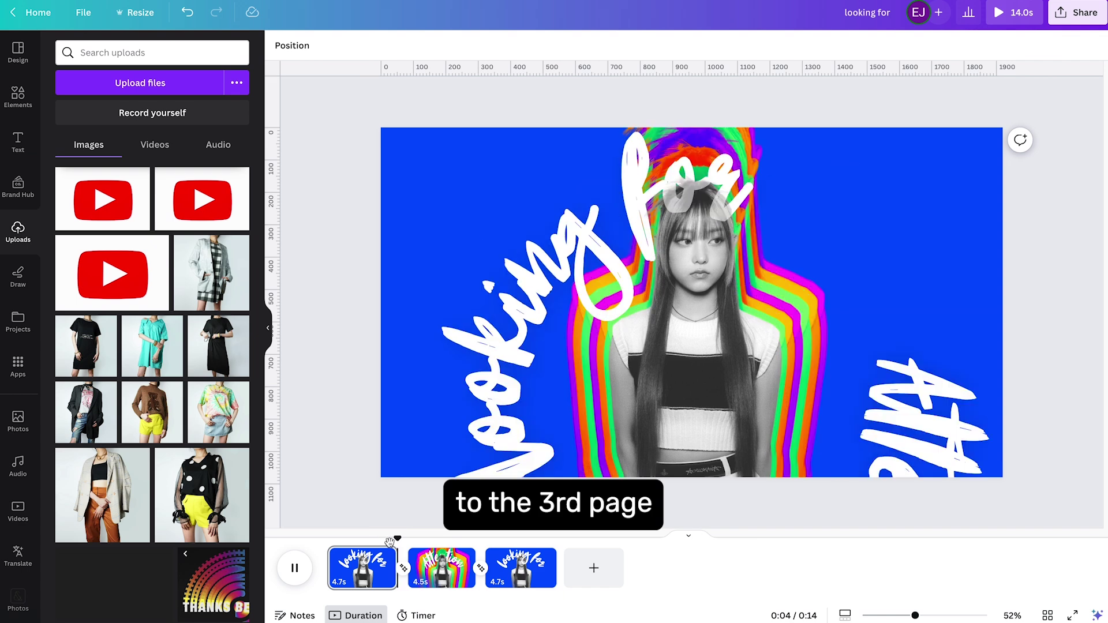
left_click(289, 557)
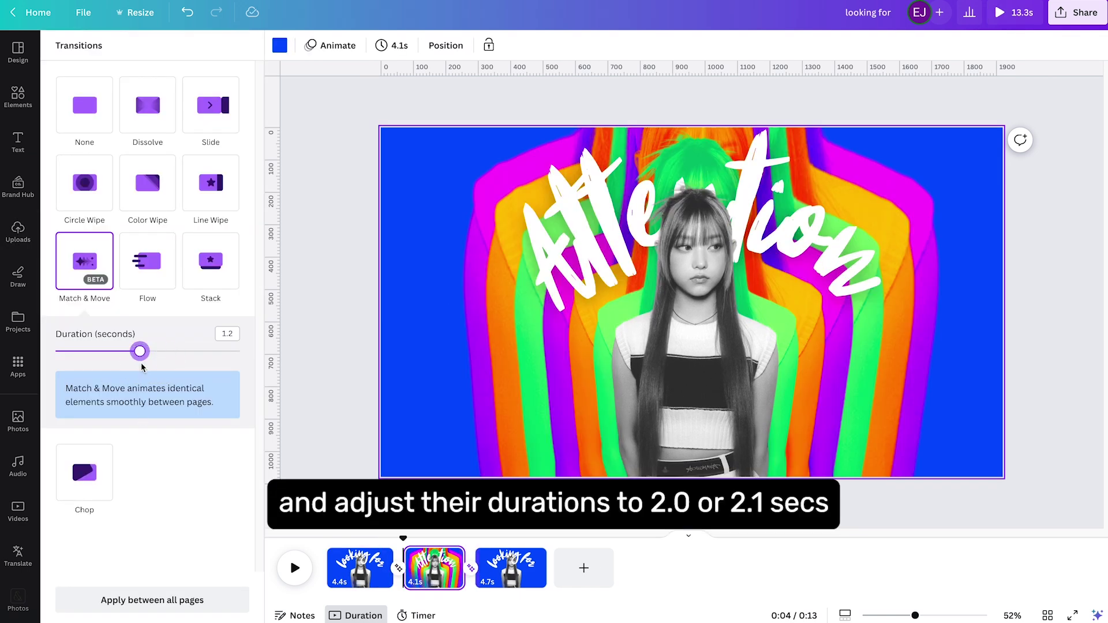
Step: Lengthen the Match & Move transitions and trim the three pages to 2.1, 2.0 and 2.1 seconds
left_click_drag(140, 351, 202, 351)
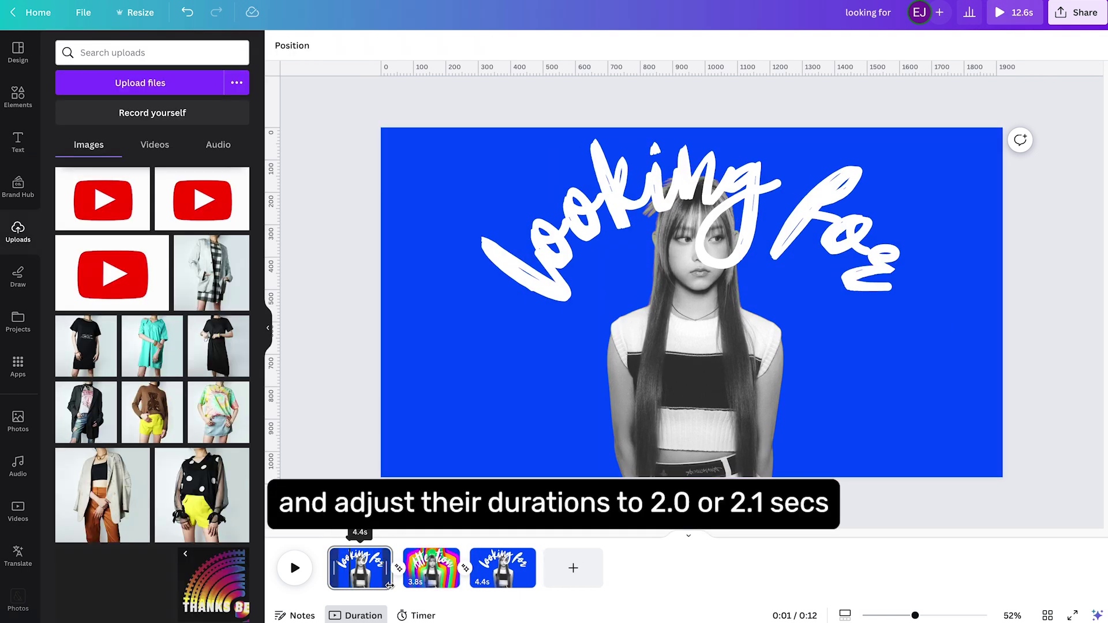
left_click_drag(389, 586, 370, 584)
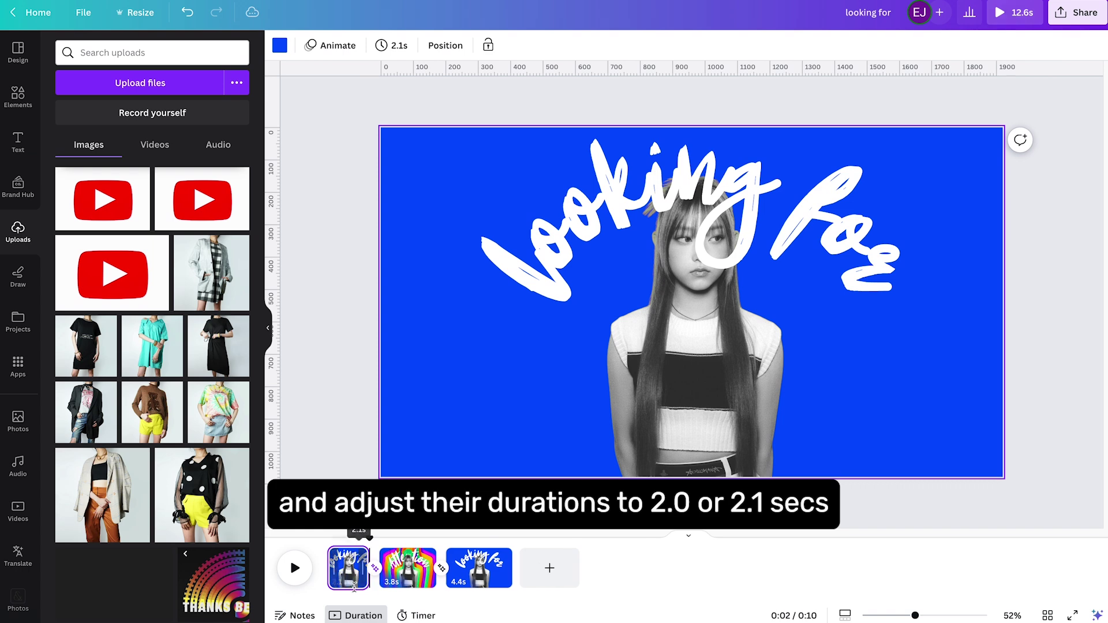
left_click_drag(403, 580, 413, 579)
left_click_drag(489, 577, 466, 577)
left_click(331, 554)
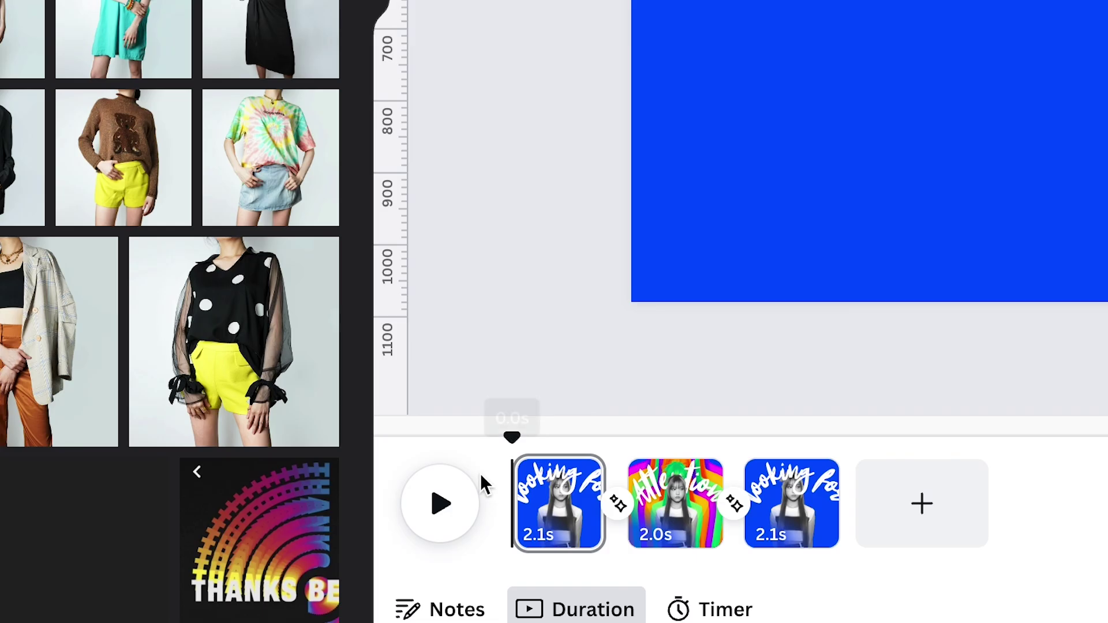